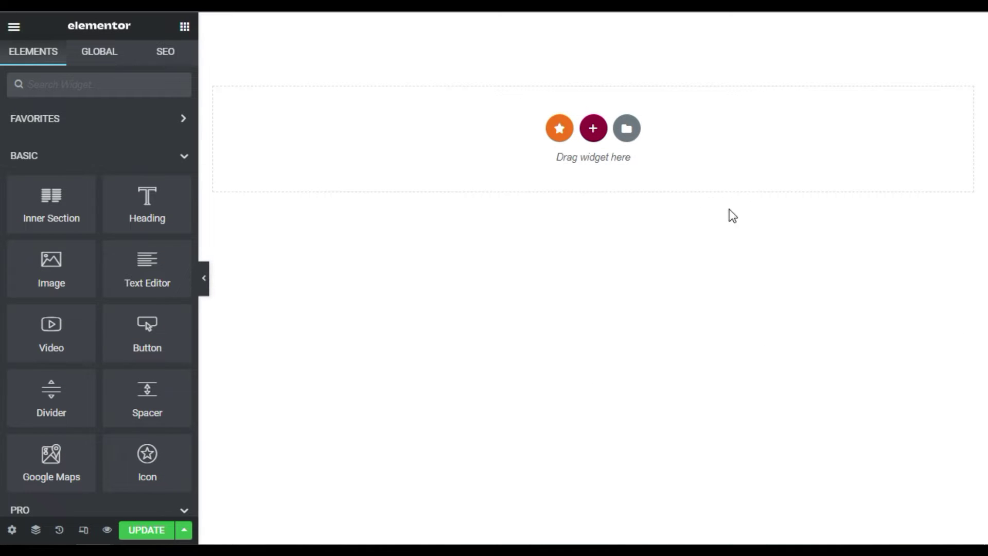
# Step: Add a three-column section with its height set to Fit To Screen
pyautogui.click(592, 129)
pyautogui.click(561, 169)
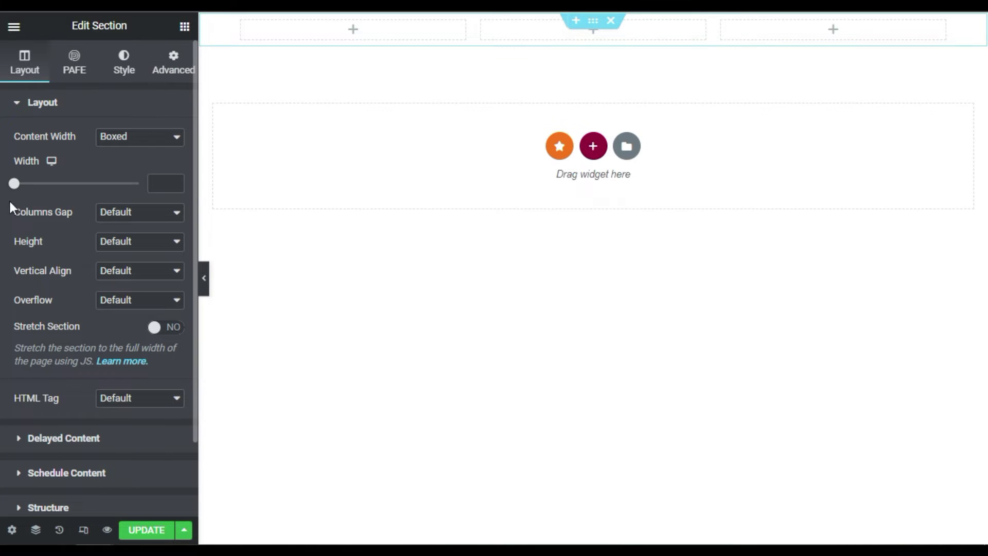
pyautogui.click(138, 242)
pyautogui.click(138, 271)
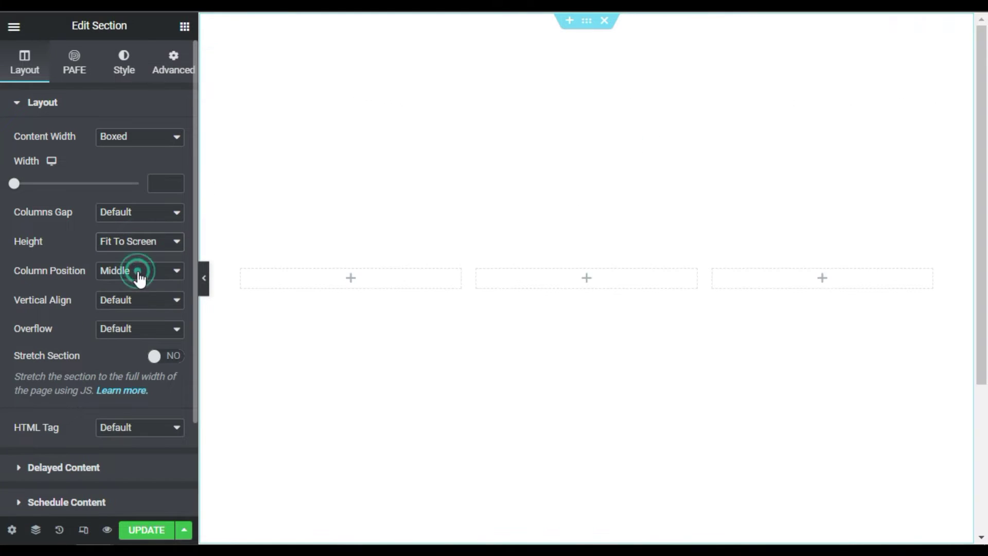
# Step: Give the section a dark navy #060815 classic background and nest an inner section in column one
pyautogui.click(124, 72)
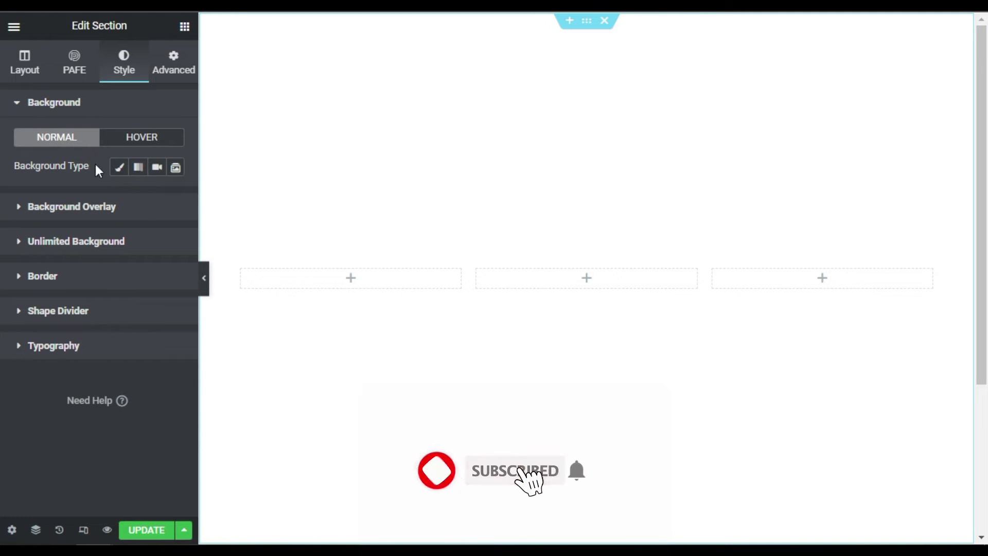
pyautogui.click(118, 168)
pyautogui.click(176, 196)
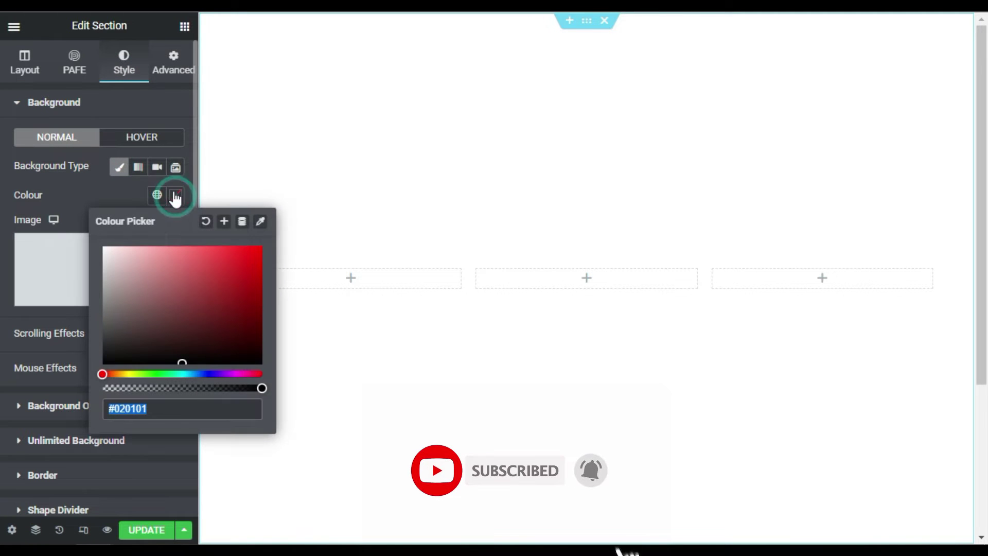
pyautogui.moveTo(198, 364); pyautogui.dragTo(223, 354)
pyautogui.click(205, 374)
pyautogui.click(216, 351)
pyautogui.moveTo(218, 350); pyautogui.dragTo(218, 353)
pyautogui.click(86, 204)
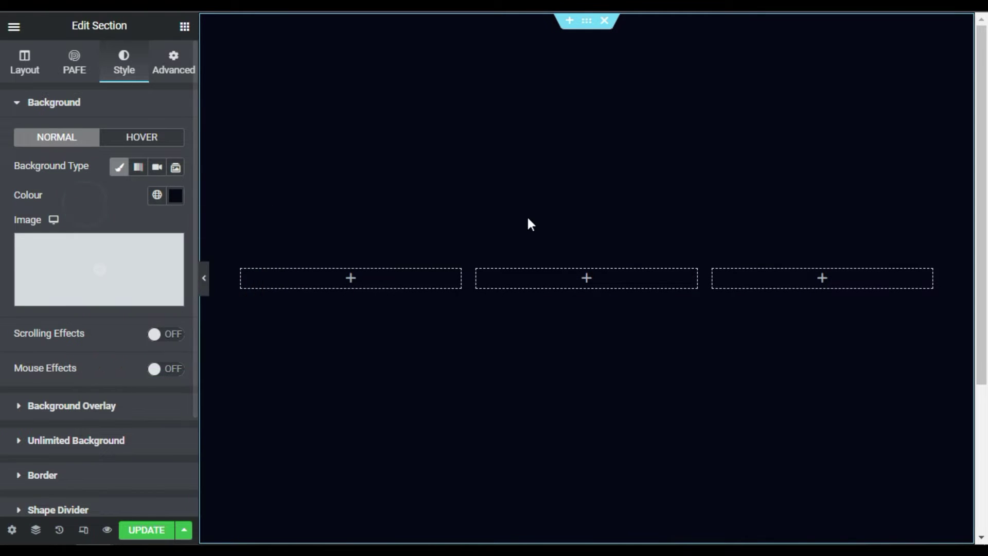
pyautogui.click(352, 280)
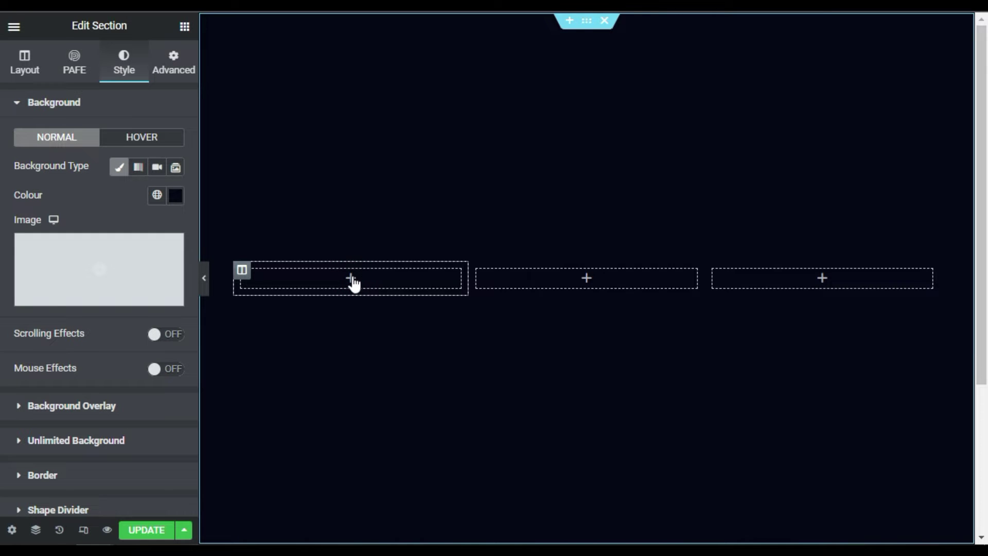
pyautogui.moveTo(25, 213); pyautogui.dragTo(335, 275)
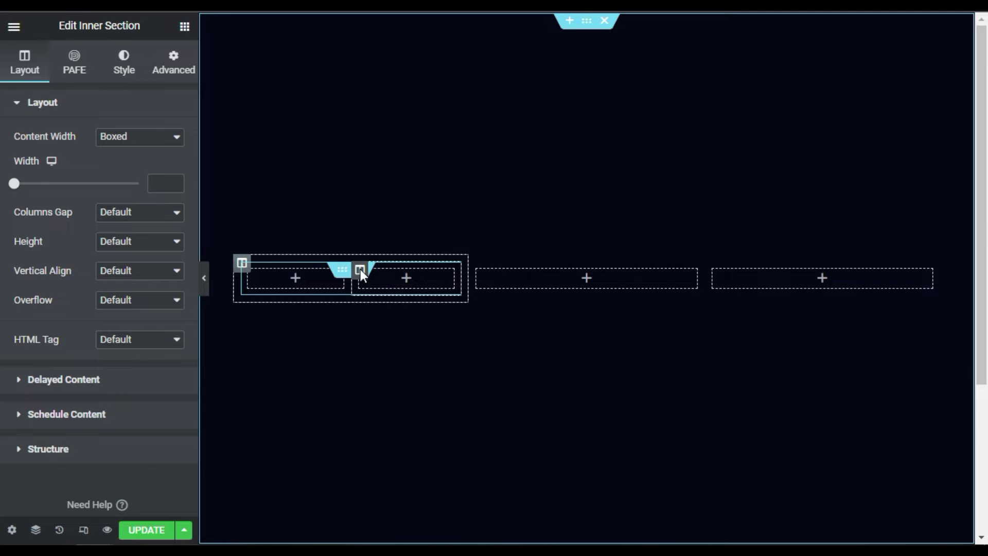
# Step: Delete the extra inner column and set the inner section's classic background to the space-box3 image
pyautogui.rightClick(360, 278)
pyautogui.click(400, 435)
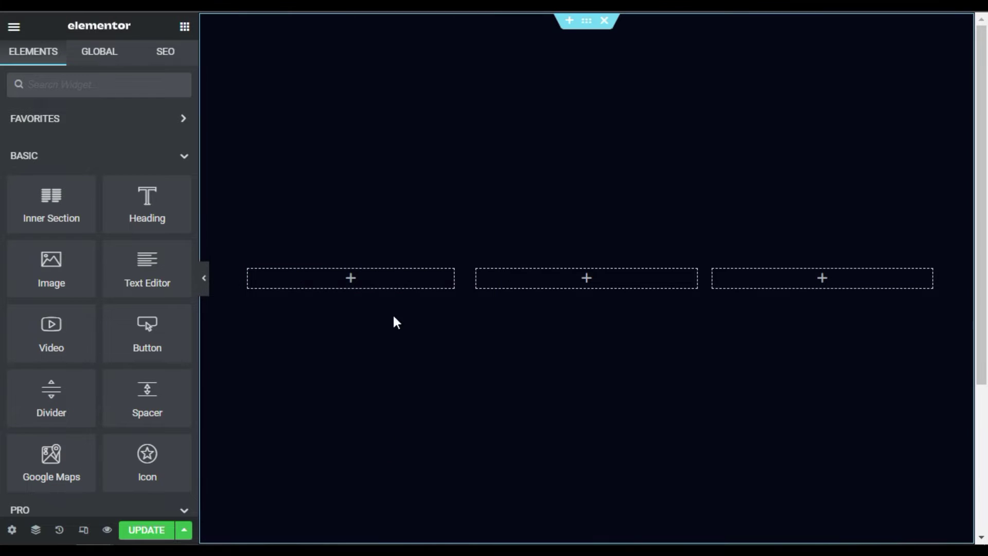
pyautogui.click(344, 277)
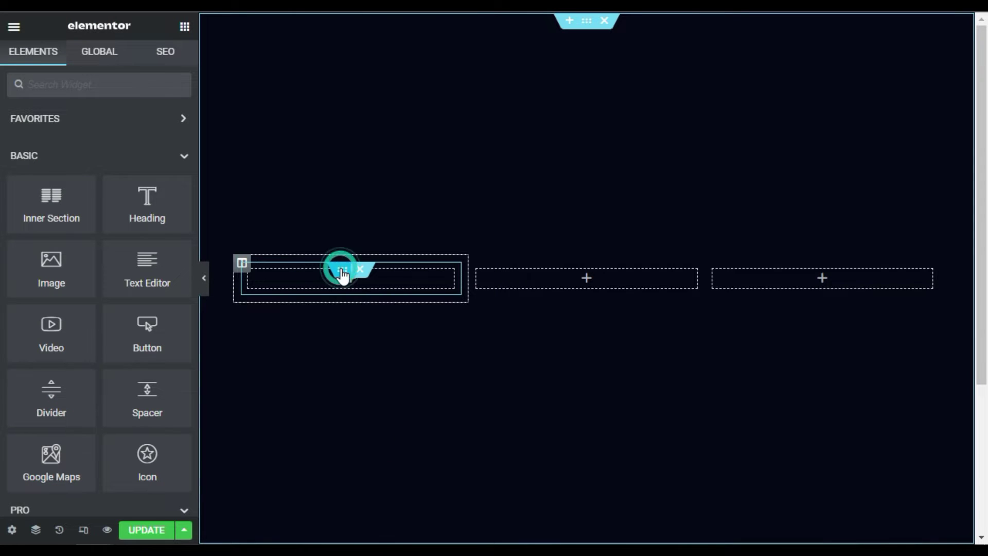
pyautogui.click(125, 66)
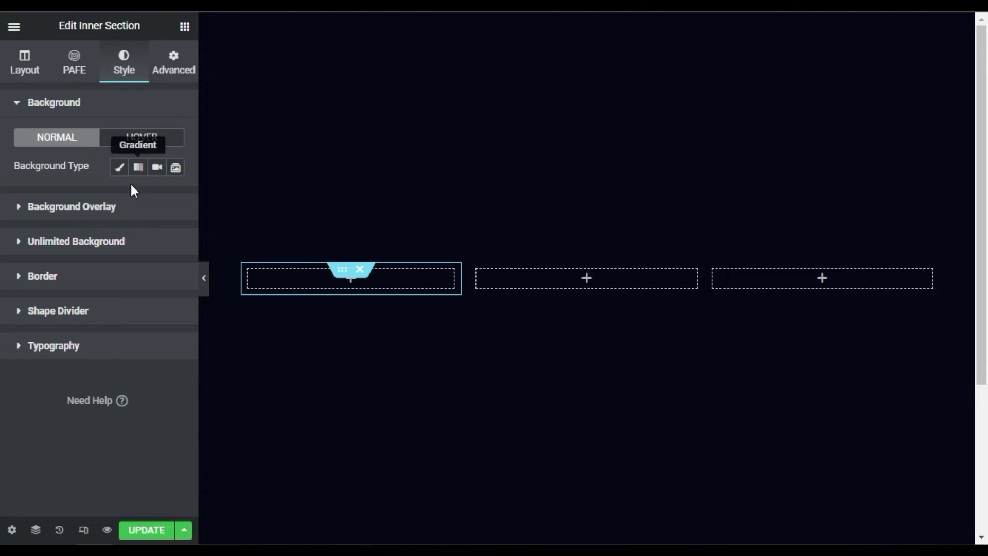
pyautogui.click(119, 167)
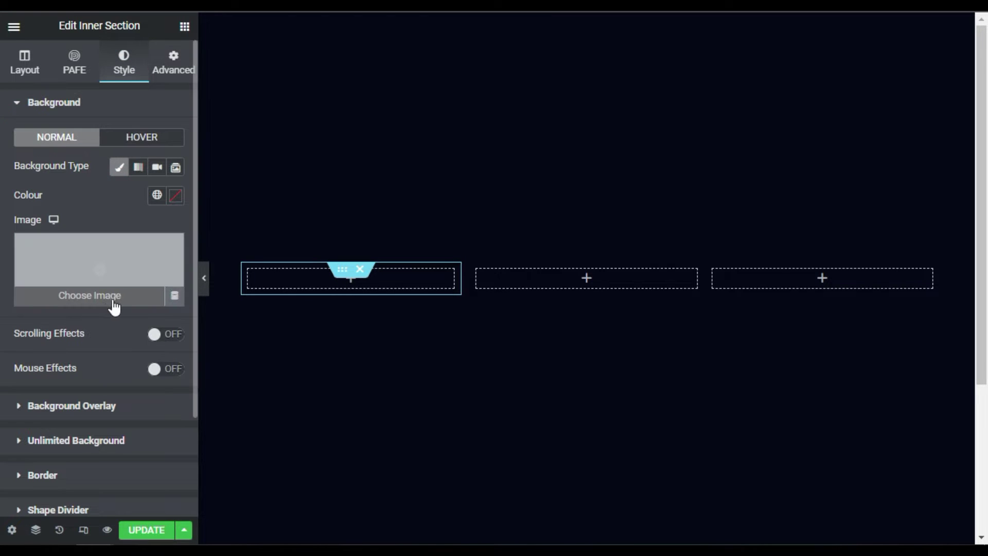
pyautogui.click(109, 297)
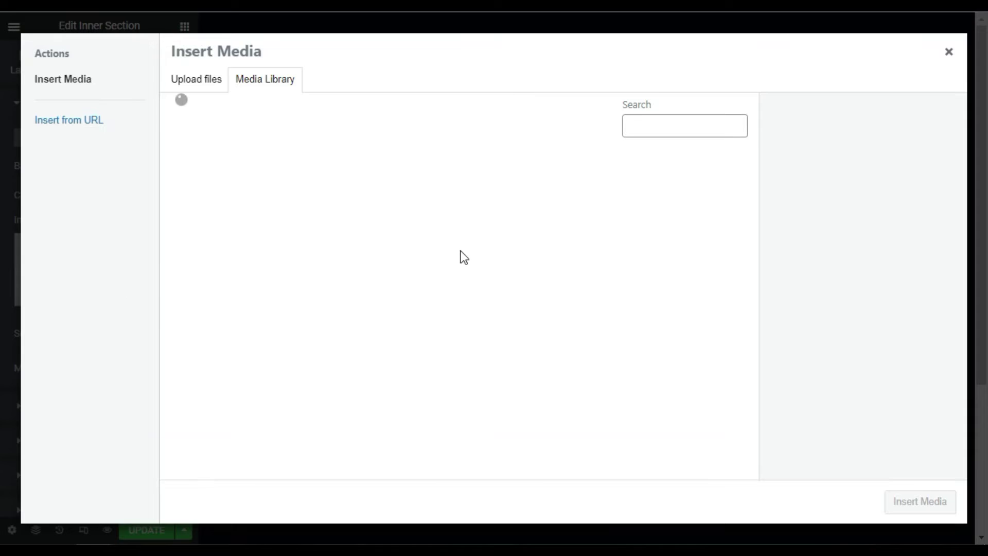
pyautogui.click(194, 178)
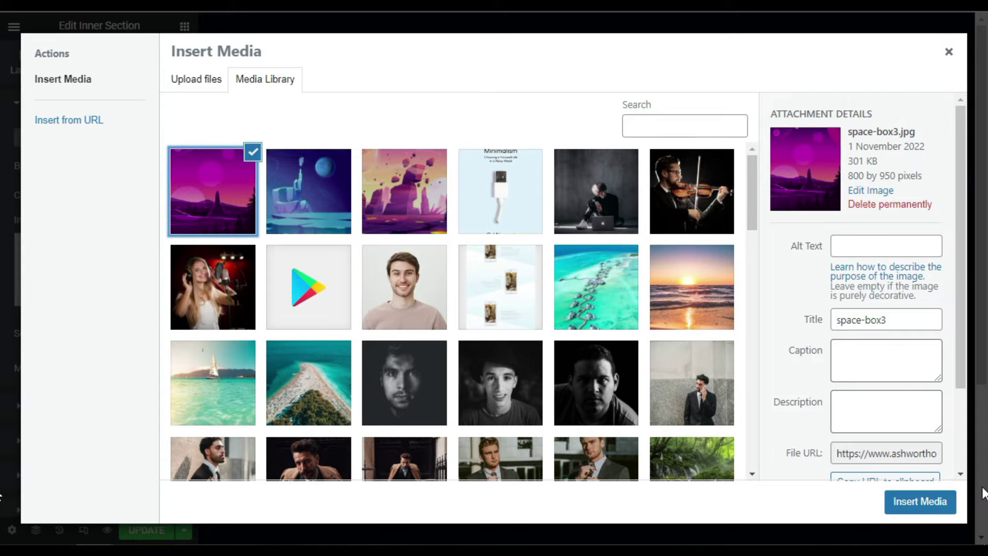
pyautogui.click(921, 502)
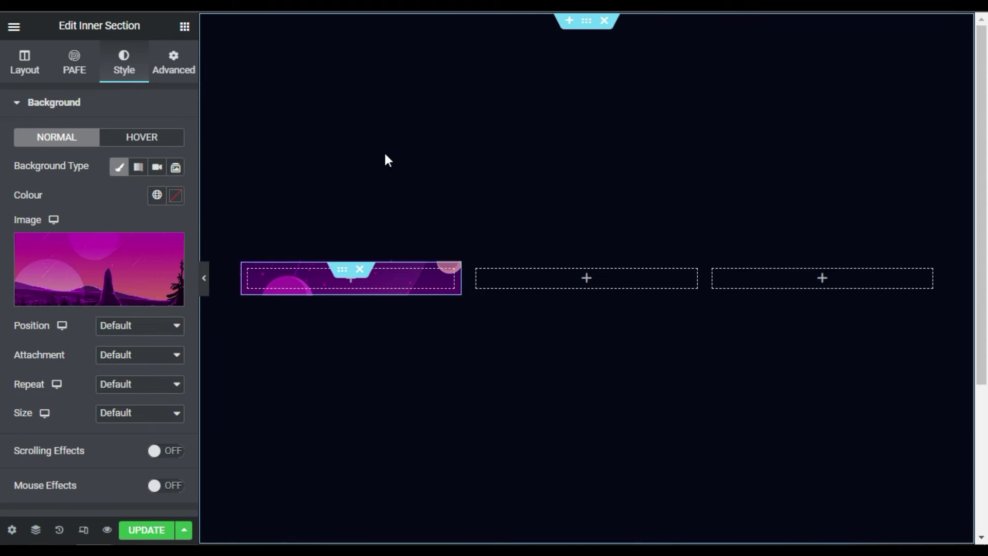
# Step: Unlink the inner section's padding and set the bottom padding to 100%
pyautogui.click(175, 60)
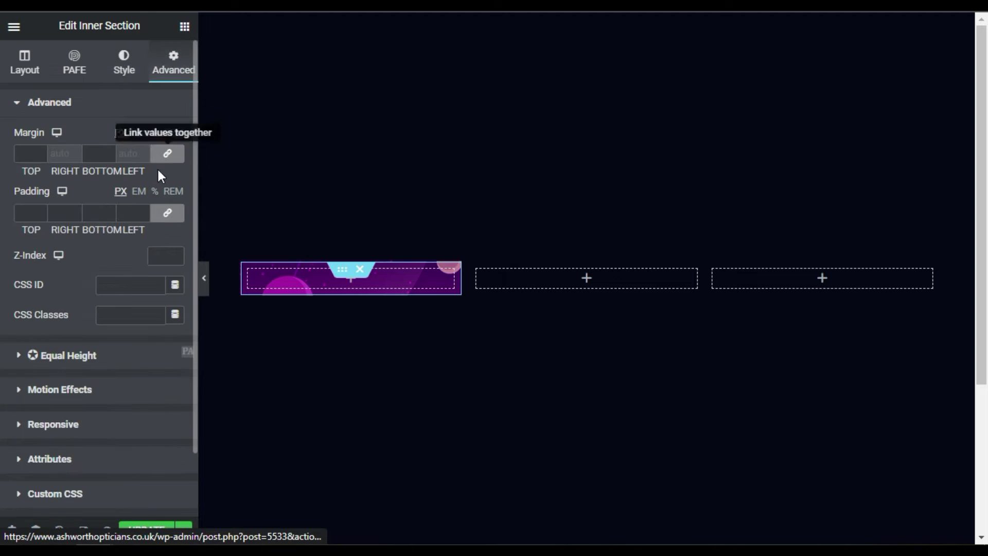
pyautogui.click(173, 214)
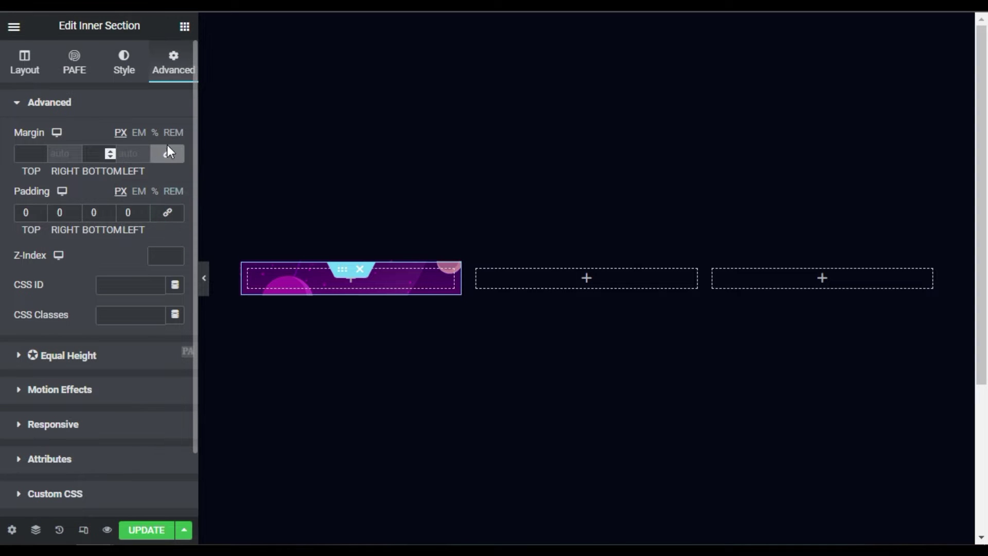
pyautogui.click(156, 192)
pyautogui.click(100, 212)
pyautogui.write('100')
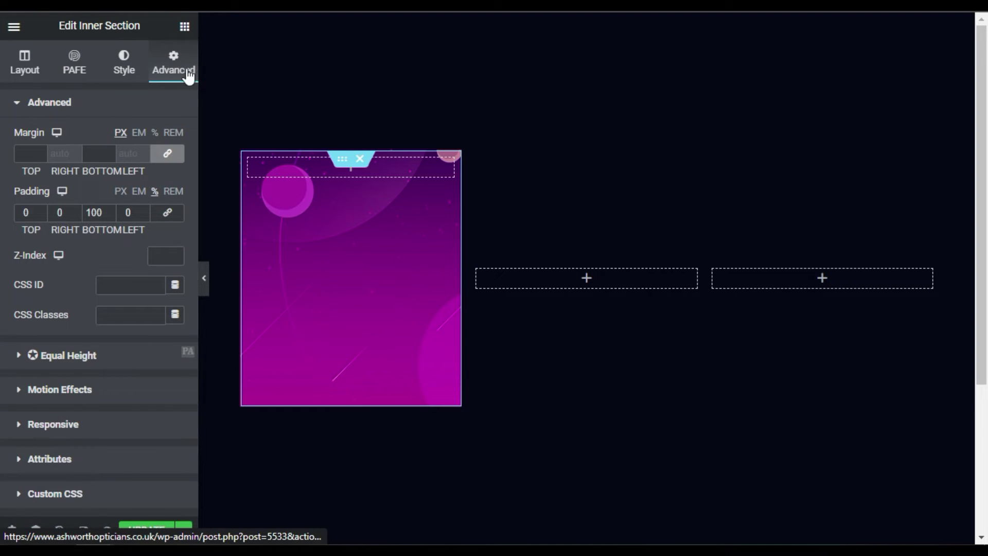
# Step: Set the background image position to Center Center and its size to Cover
pyautogui.click(121, 73)
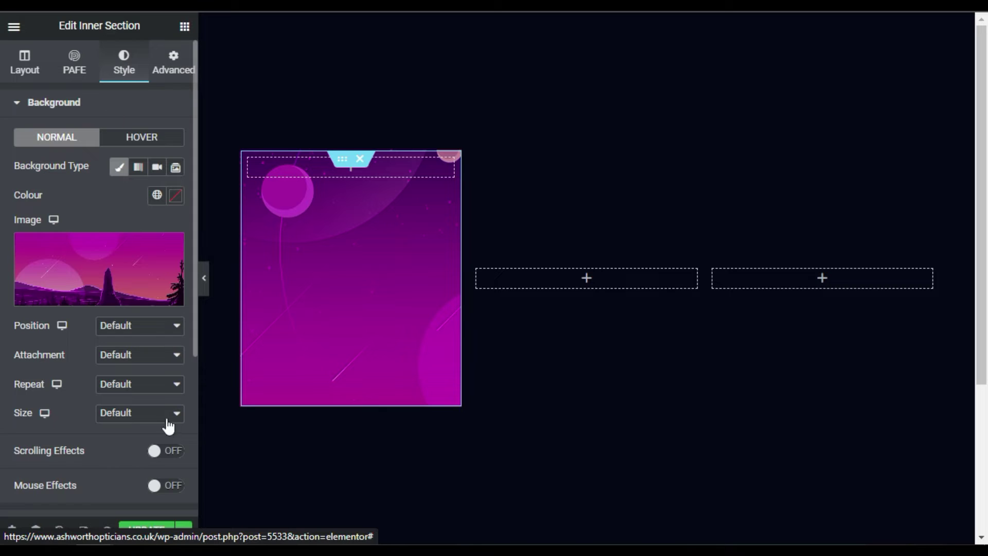
pyautogui.click(132, 330)
pyautogui.click(147, 361)
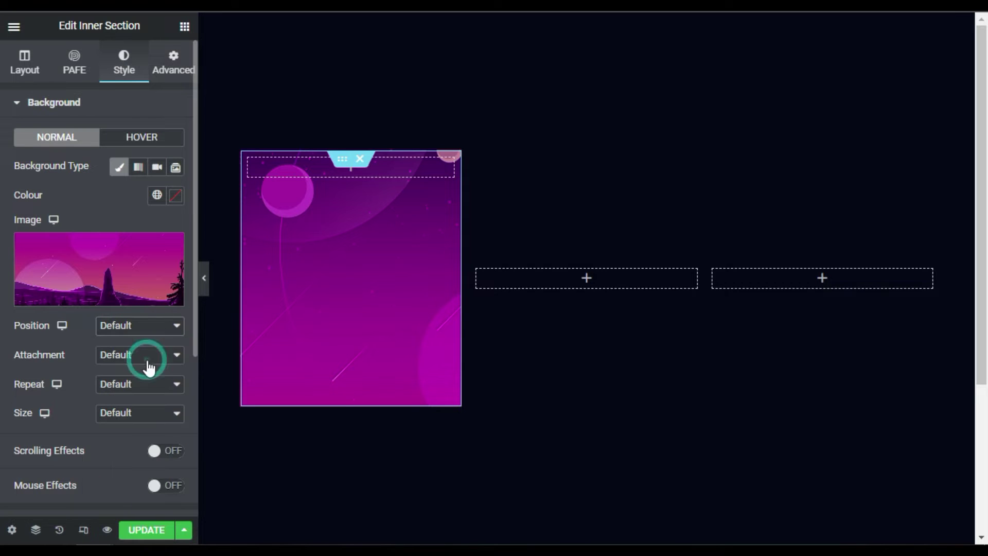
pyautogui.click(129, 413)
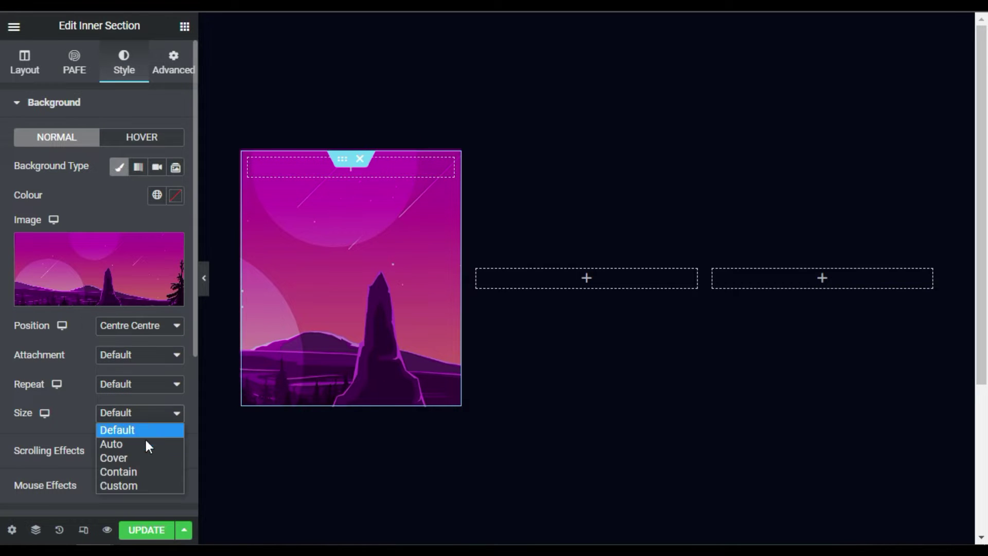
pyautogui.click(142, 461)
pyautogui.scroll(-2, 107, 301)
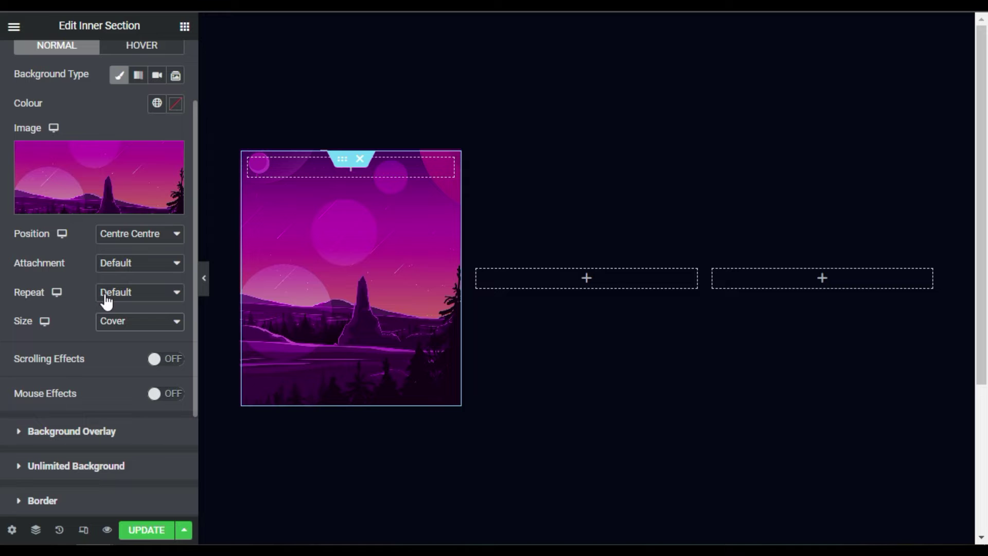
pyautogui.click(98, 431)
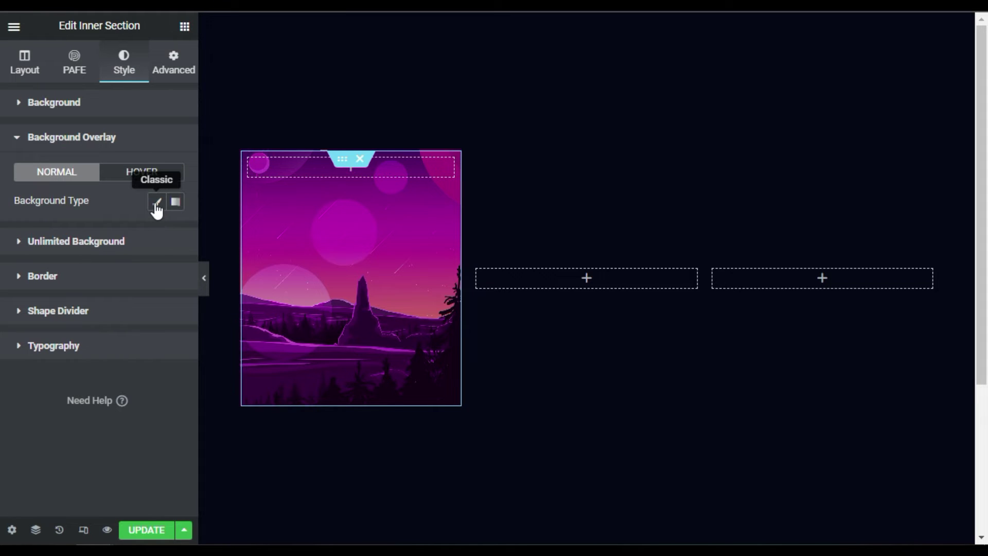
# Step: Add a blue #3455B4 colour overlay at 0.3 opacity over the landscape image
pyautogui.click(156, 204)
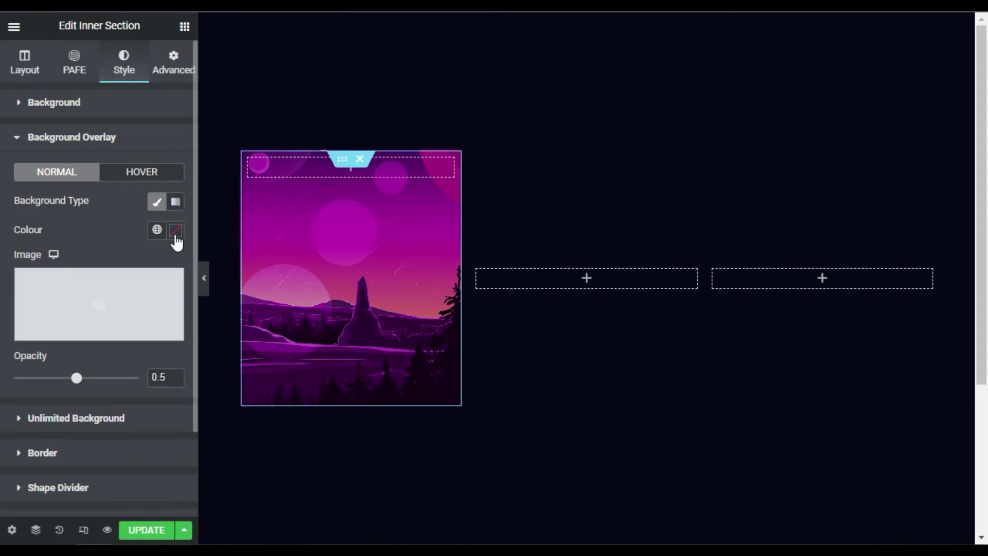
pyautogui.click(175, 231)
pyautogui.moveTo(192, 409); pyautogui.dragTo(203, 408)
pyautogui.moveTo(199, 355); pyautogui.dragTo(216, 315)
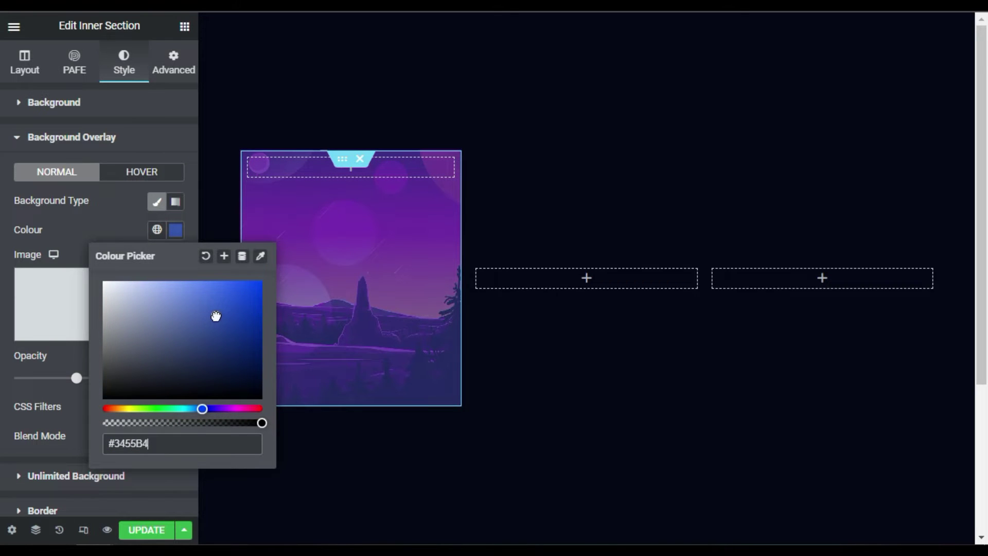
pyautogui.moveTo(76, 378); pyautogui.dragTo(59, 387)
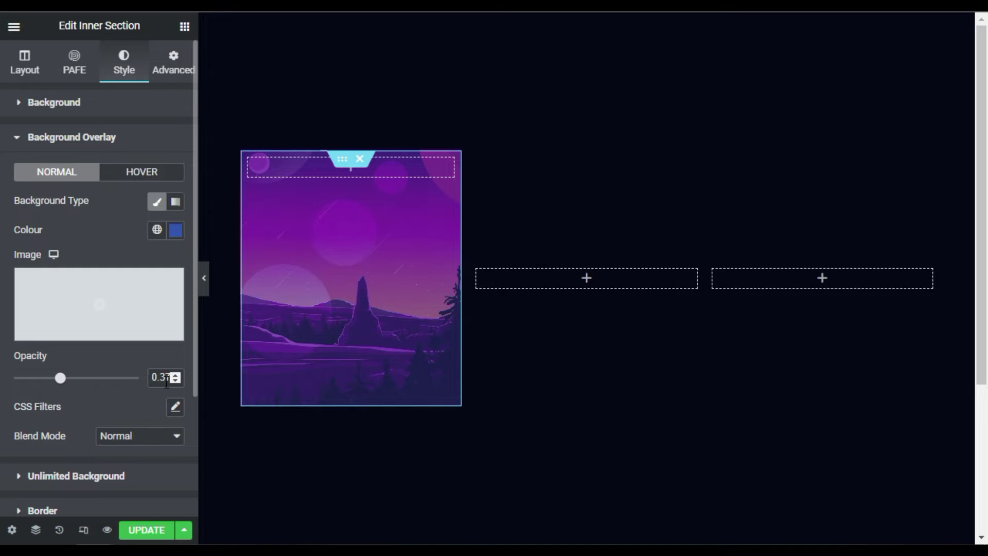
pyautogui.moveTo(177, 379); pyautogui.dragTo(178, 379)
pyautogui.press('BackSpace')
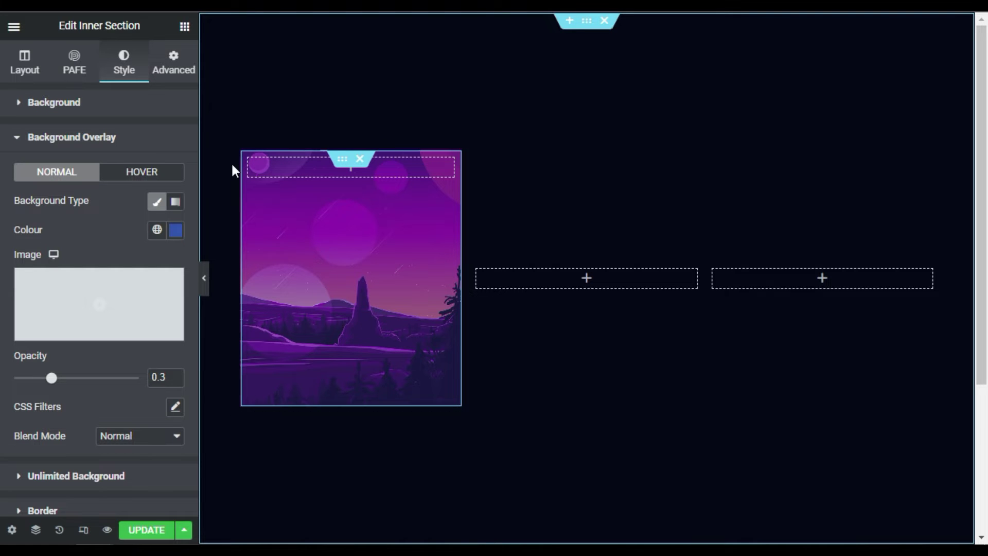
# Step: Insert a stray inner section into the image column, then delete it again
pyautogui.click(184, 27)
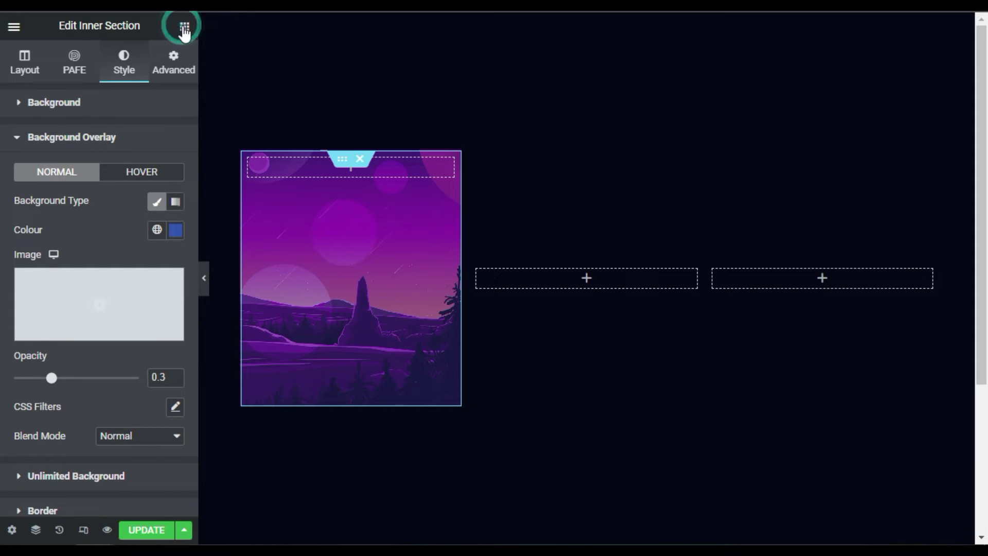
pyautogui.moveTo(44, 200); pyautogui.dragTo(402, 435)
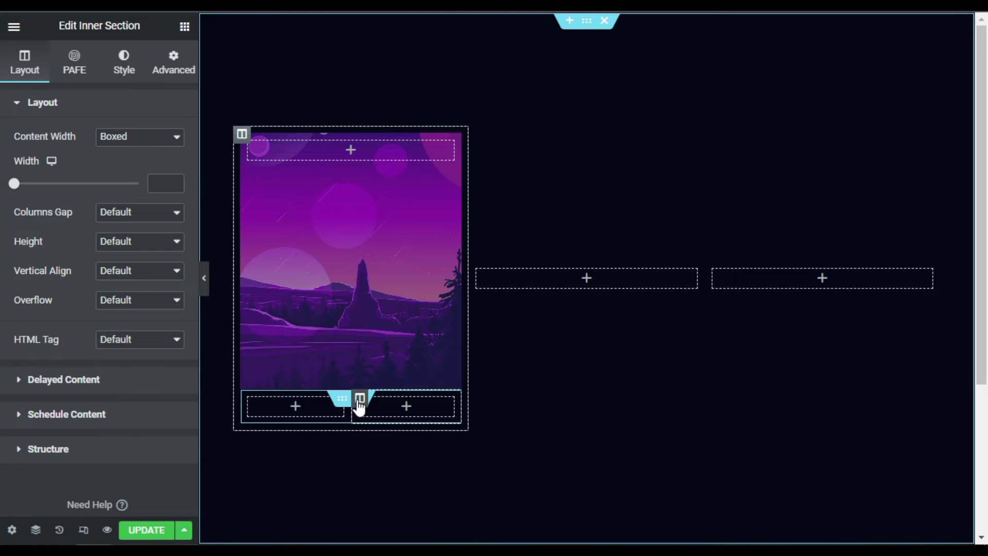
pyautogui.rightClick(360, 405)
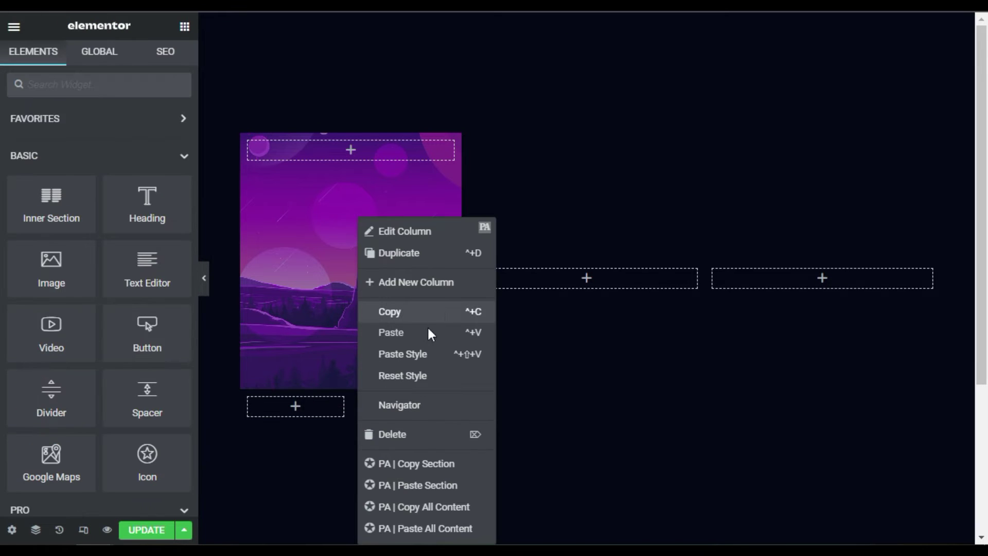
pyautogui.click(420, 435)
pyautogui.press('Delete')
# Step: Add a heading under the image reading 'Image One' in white #FFFFFF
pyautogui.moveTo(125, 223); pyautogui.dragTo(351, 405)
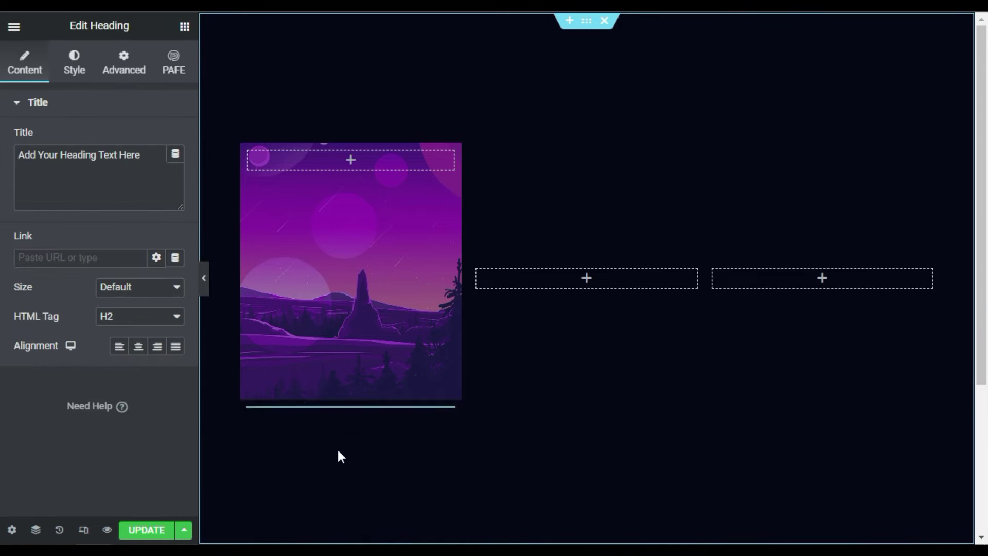
pyautogui.moveTo(140, 156); pyautogui.dragTo(2, 154)
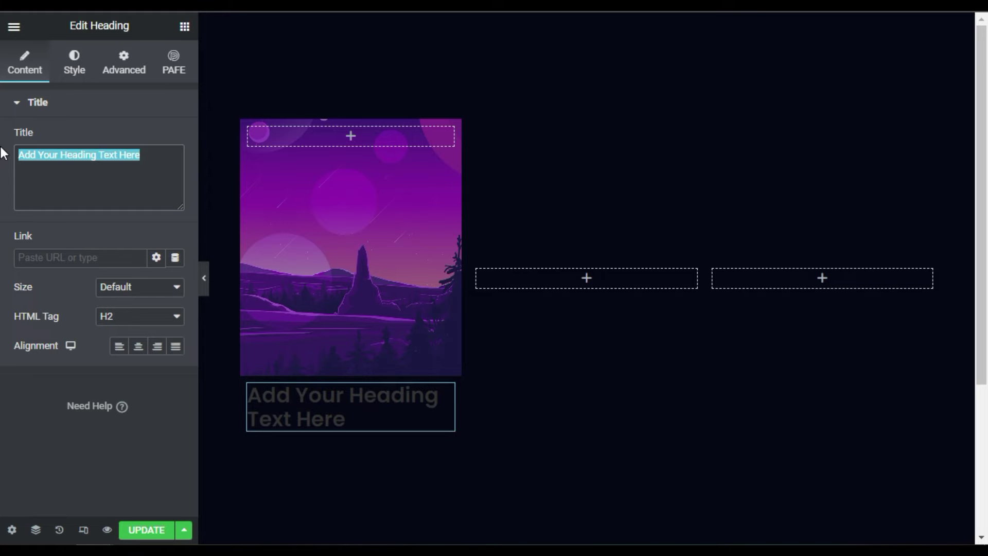
pyautogui.write('Image O')
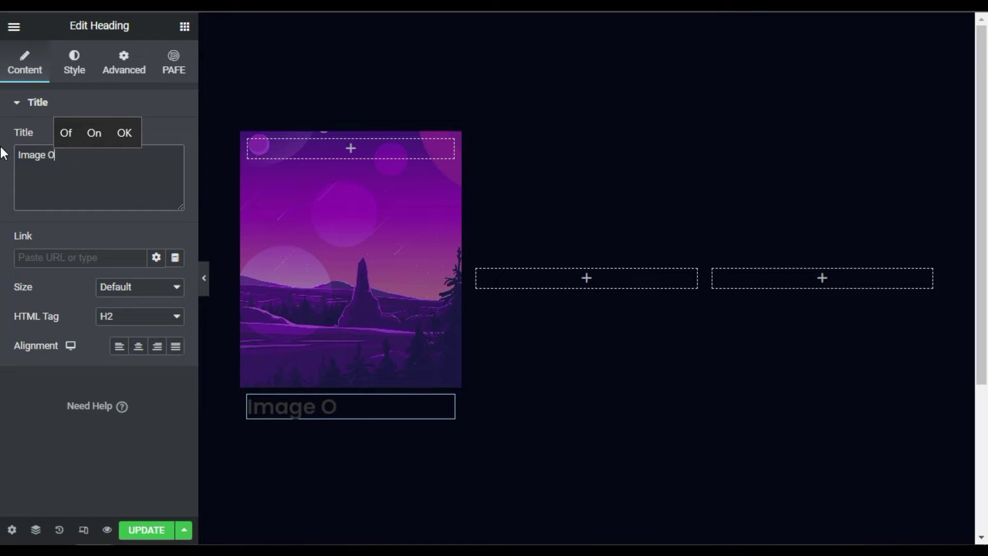
pyautogui.write('ne')
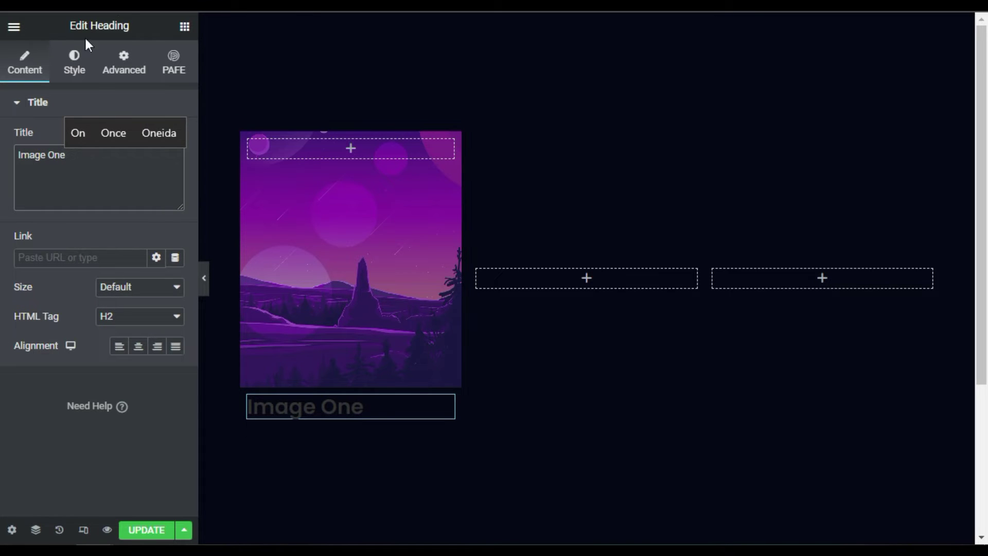
pyautogui.click(75, 57)
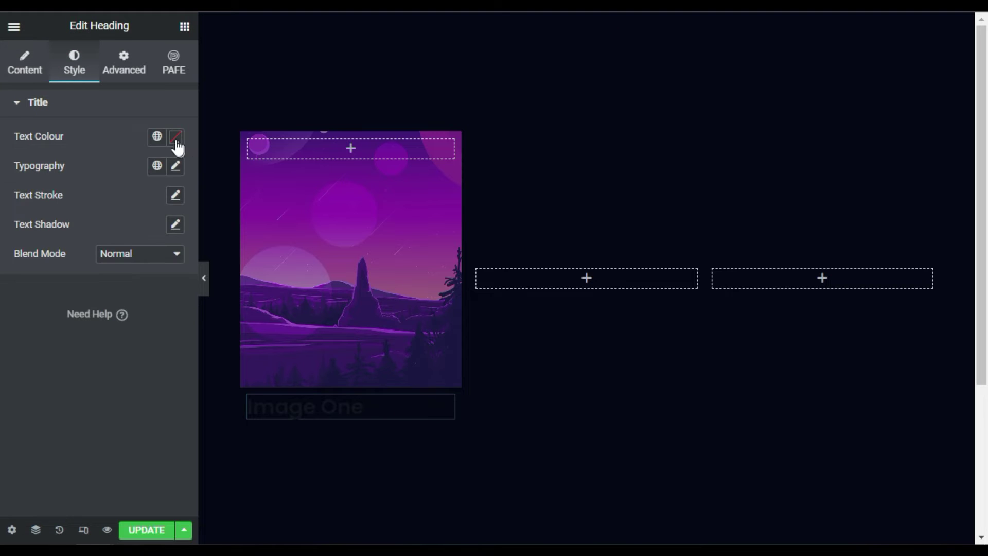
pyautogui.click(175, 139)
pyautogui.moveTo(149, 227); pyautogui.dragTo(62, 177)
pyautogui.click(63, 150)
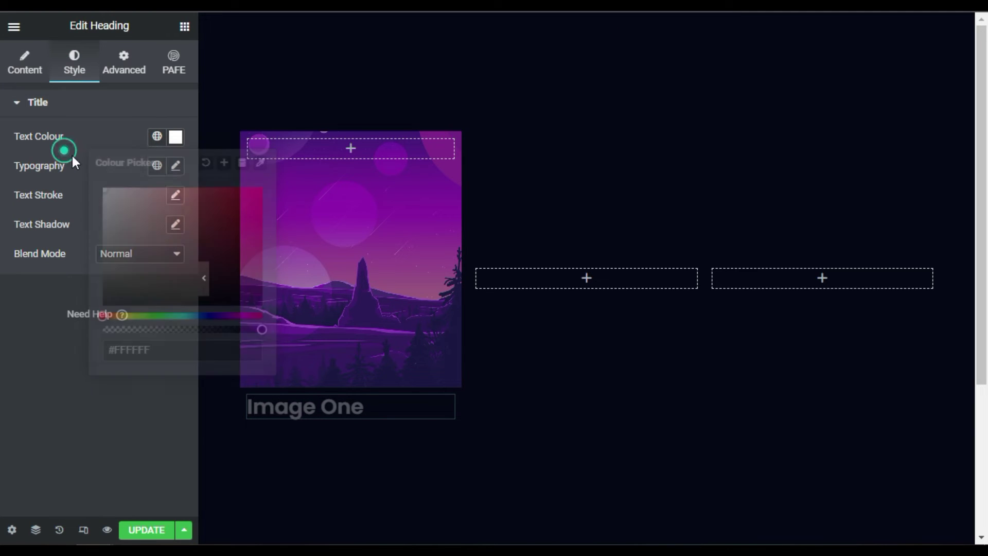
# Step: Make the heading 40 px, uppercase and centre-aligned
pyautogui.click(175, 166)
pyautogui.click(147, 273)
pyautogui.write('40')
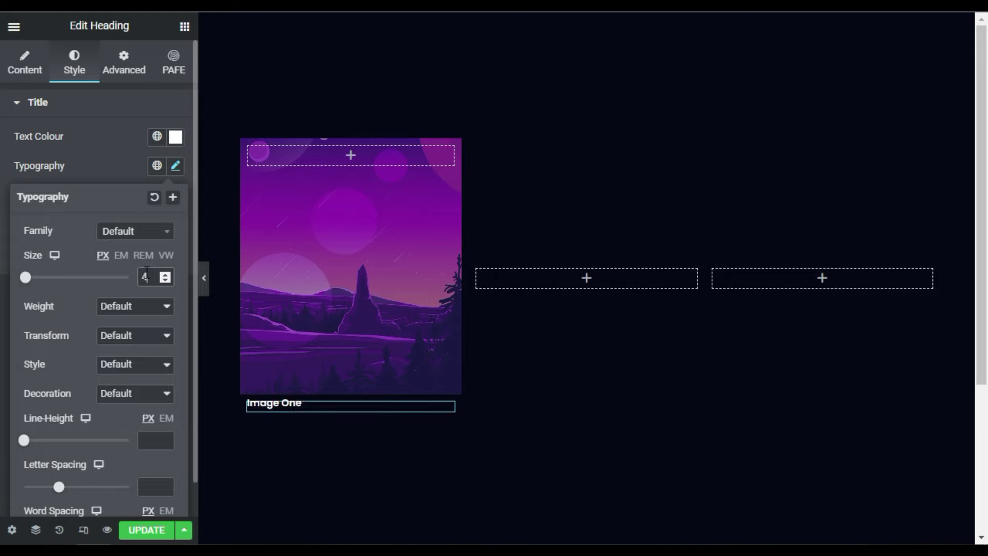
pyautogui.click(113, 341)
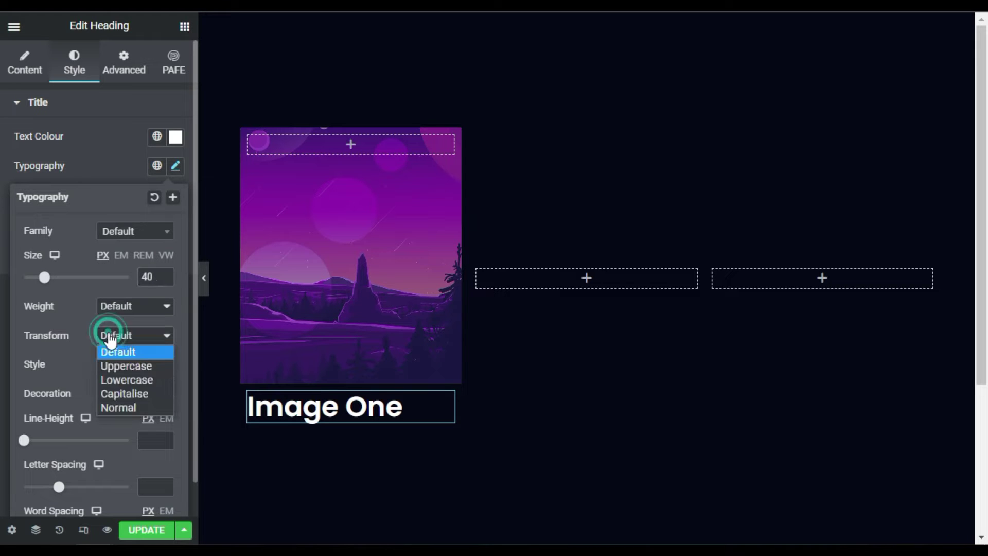
pyautogui.click(129, 365)
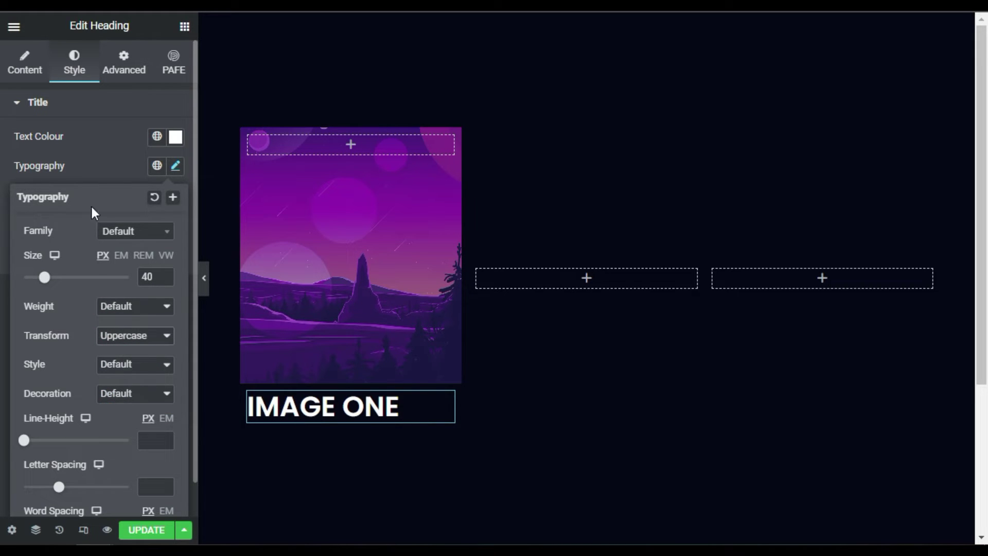
pyautogui.click(103, 169)
pyautogui.click(25, 66)
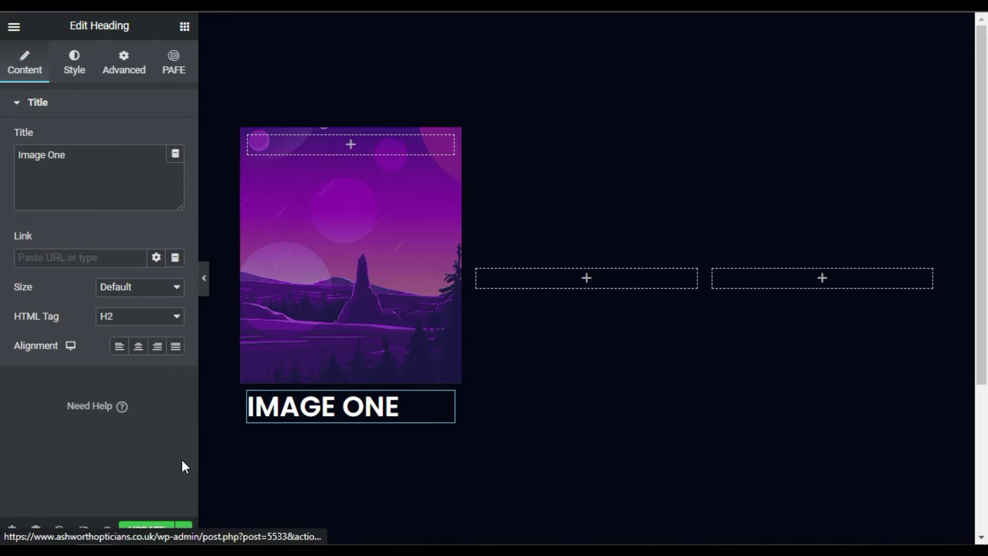
pyautogui.click(138, 345)
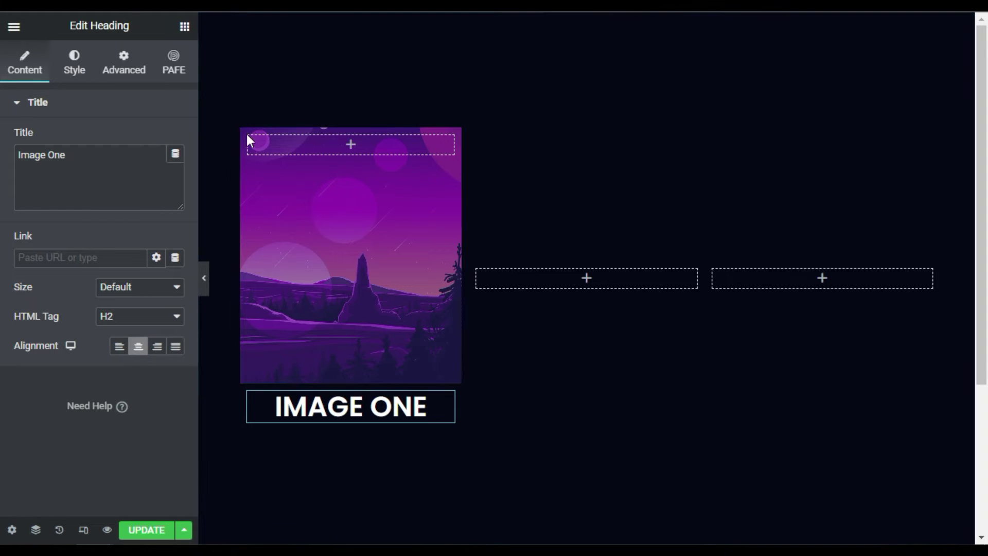
pyautogui.click(184, 26)
# Step: Add a divider above the heading with weight 3, gap 2 and colour #FFFFFF
pyautogui.moveTo(51, 397); pyautogui.dragTo(355, 393)
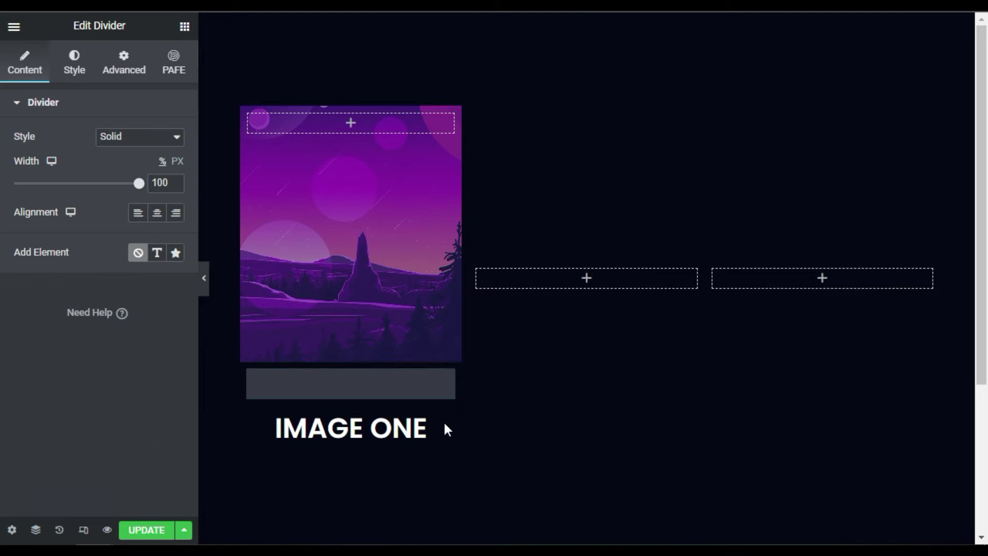
pyautogui.click(72, 72)
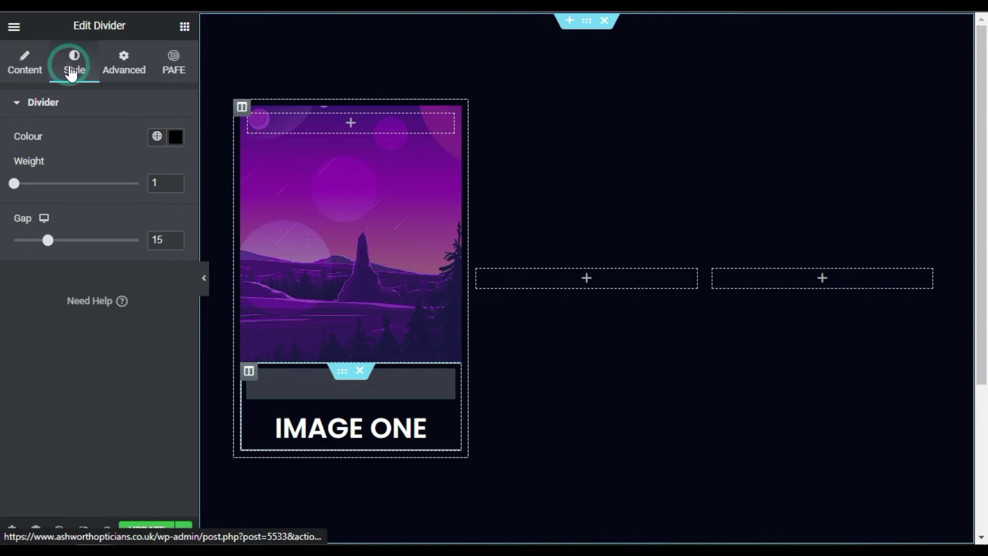
pyautogui.click(175, 184)
pyautogui.click(176, 183)
pyautogui.click(176, 182)
pyautogui.write('3')
pyautogui.moveTo(48, 241); pyautogui.dragTo(4, 254)
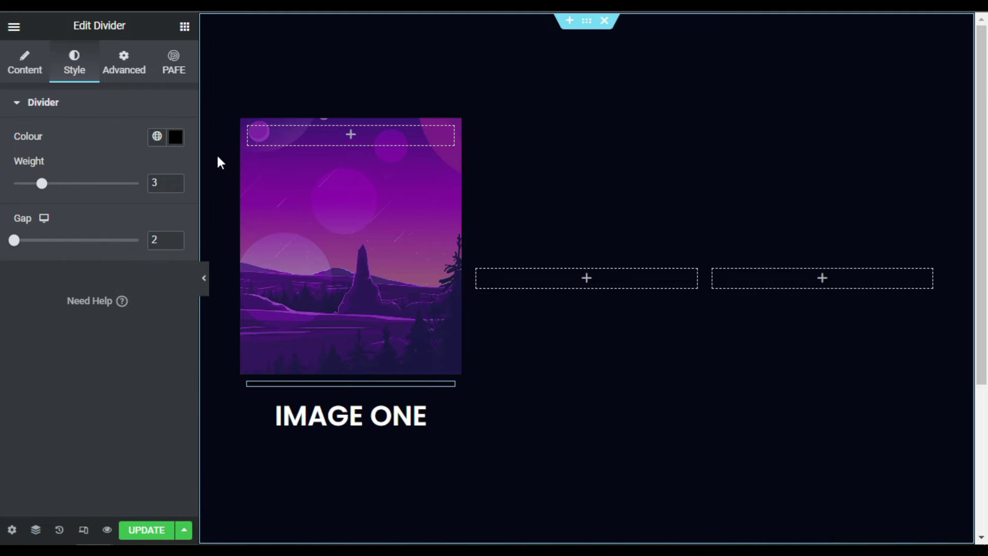
pyautogui.click(175, 137)
pyautogui.write('#FFFFFF')
pyautogui.click(67, 156)
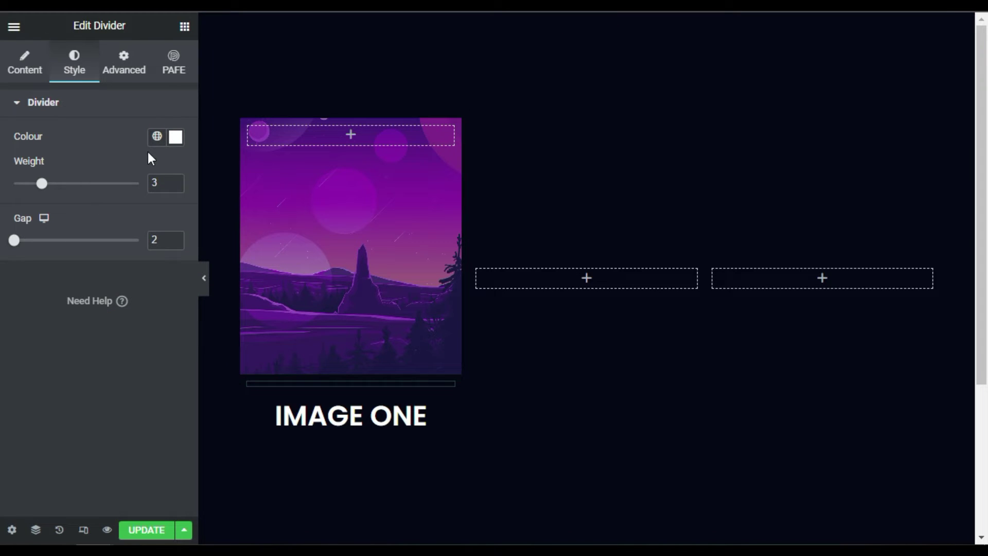
# Step: Duplicate the divider and move the copy below the IMAGE ONE heading
pyautogui.rightClick(449, 390)
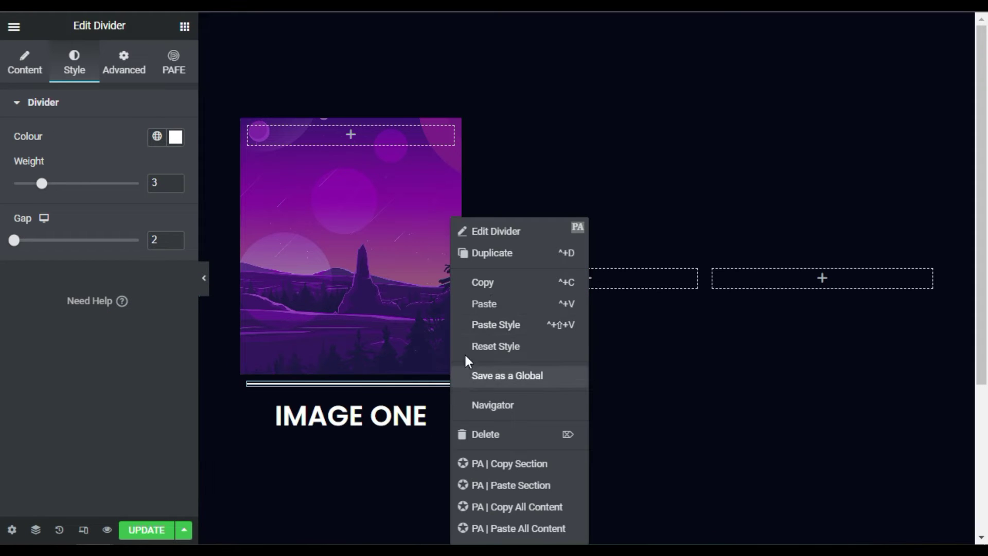
pyautogui.click(487, 253)
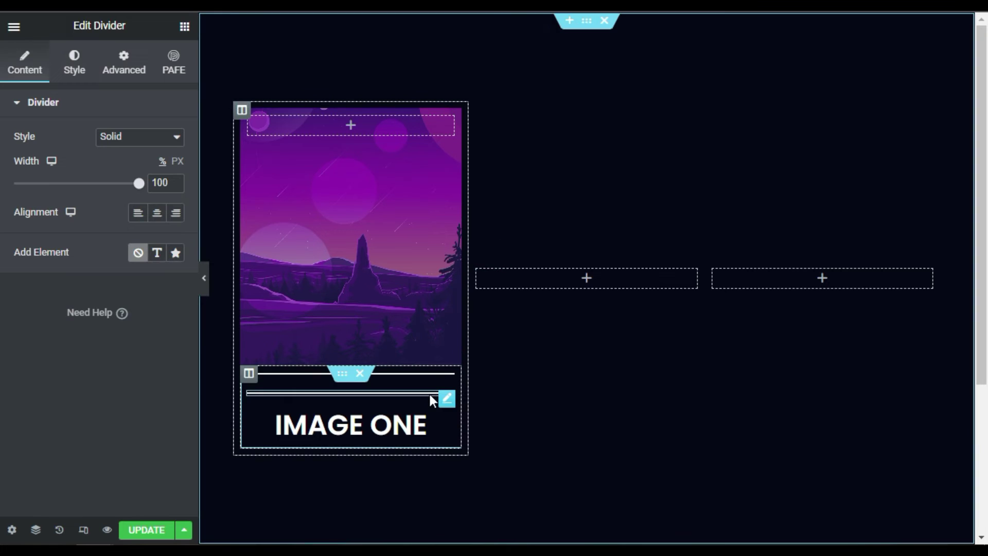
pyautogui.moveTo(447, 398); pyautogui.dragTo(393, 400)
pyautogui.moveTo(319, 409); pyautogui.dragTo(320, 415)
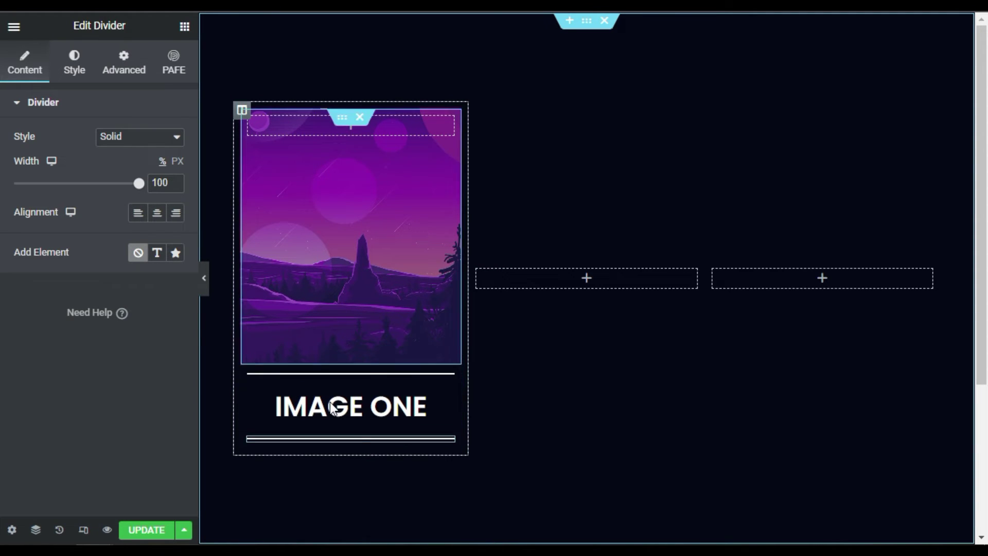
# Step: Unlink the IMAGE ONE heading's margins and set top and bottom to -10
pyautogui.click(446, 399)
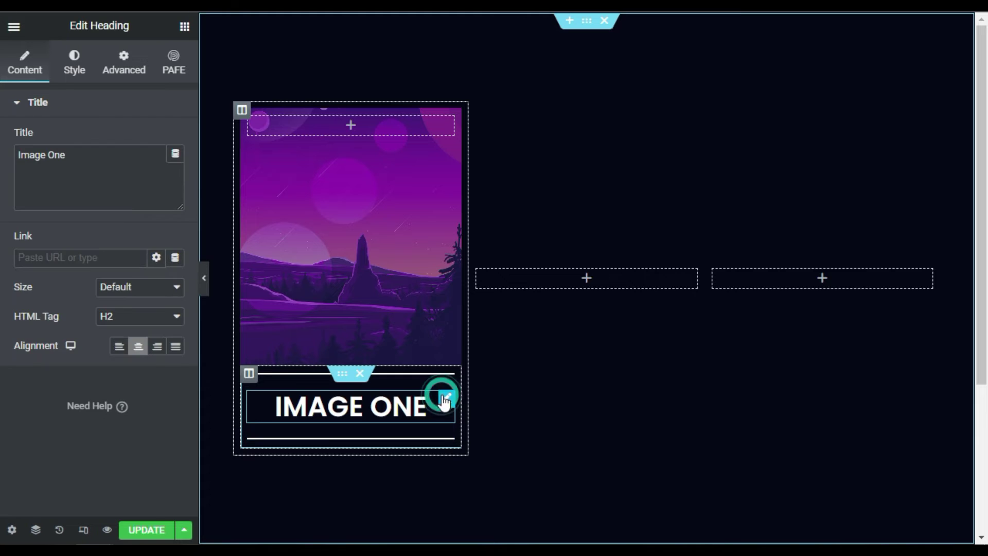
pyautogui.click(126, 62)
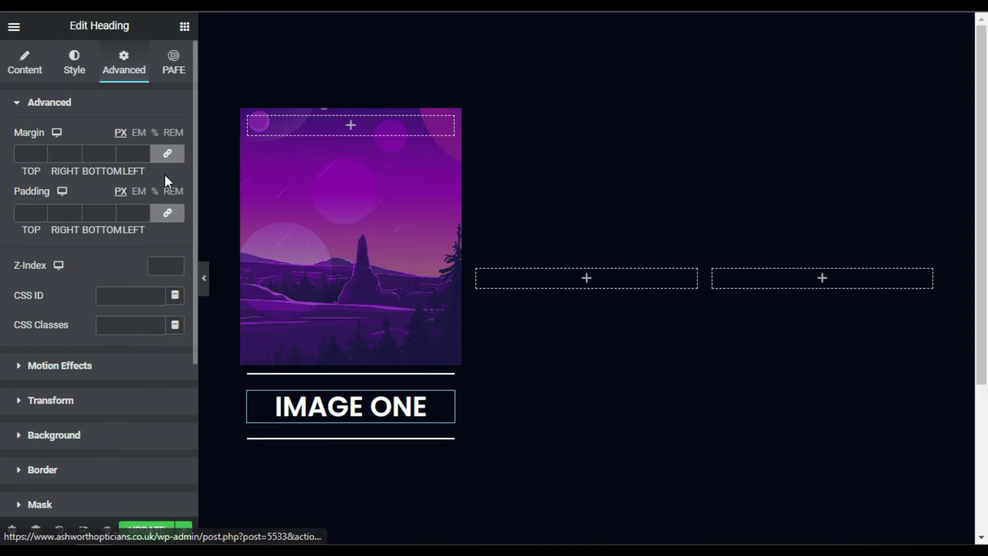
pyautogui.click(170, 152)
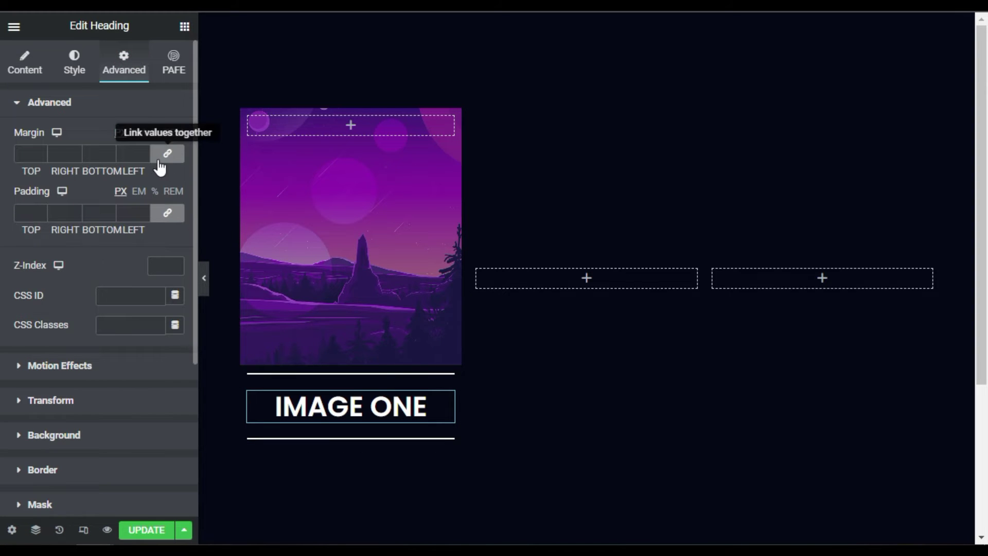
pyautogui.click(62, 154)
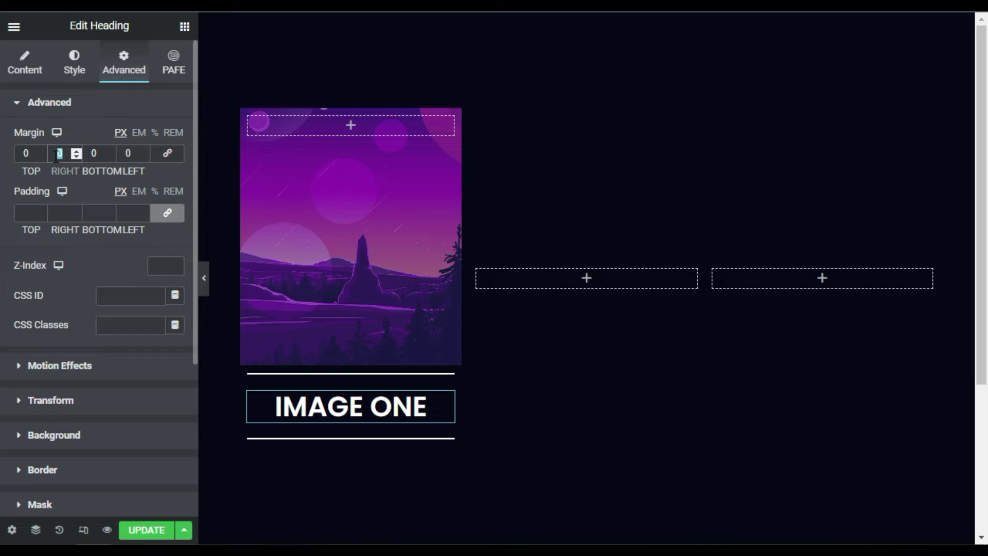
pyautogui.doubleClick(30, 153)
pyautogui.write('-10')
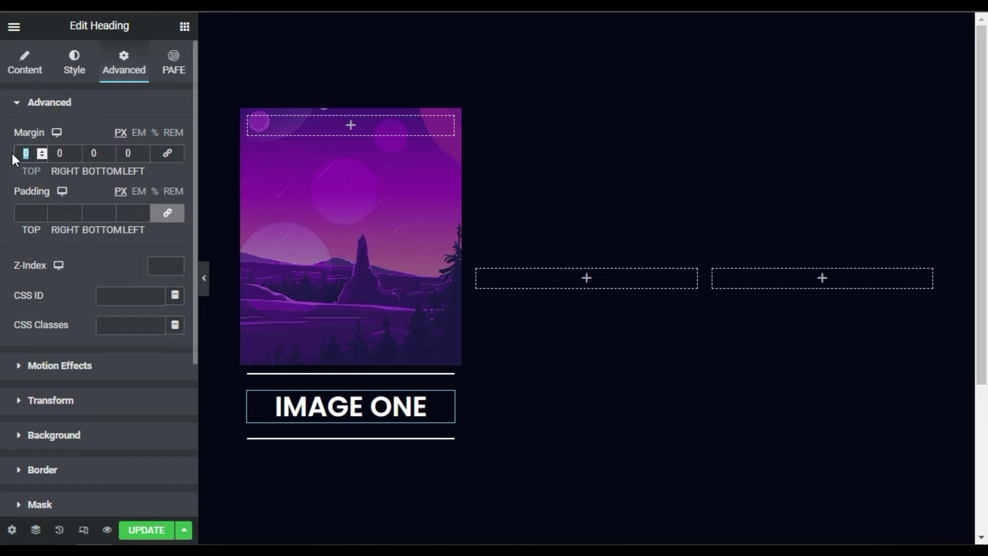
pyautogui.press('Tab')
pyautogui.press('Tab')
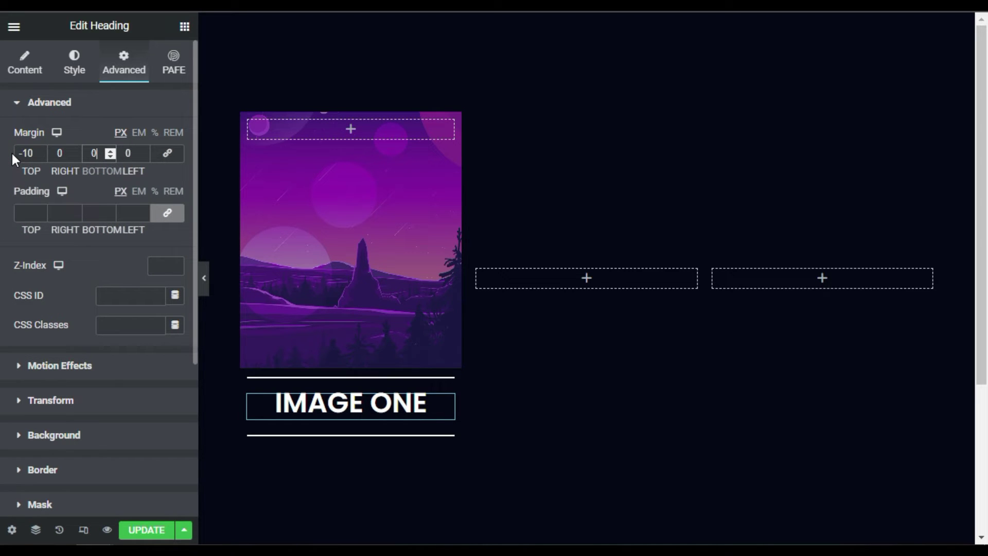
pyautogui.write('-10')
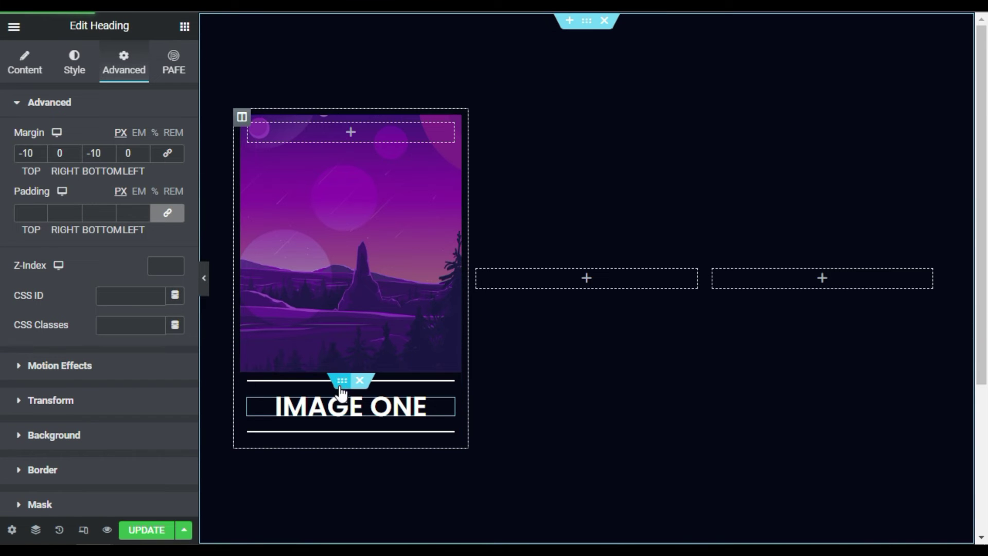
# Step: Add the CSS class 'hover' to the inner section around IMAGE ONE
pyautogui.click(342, 391)
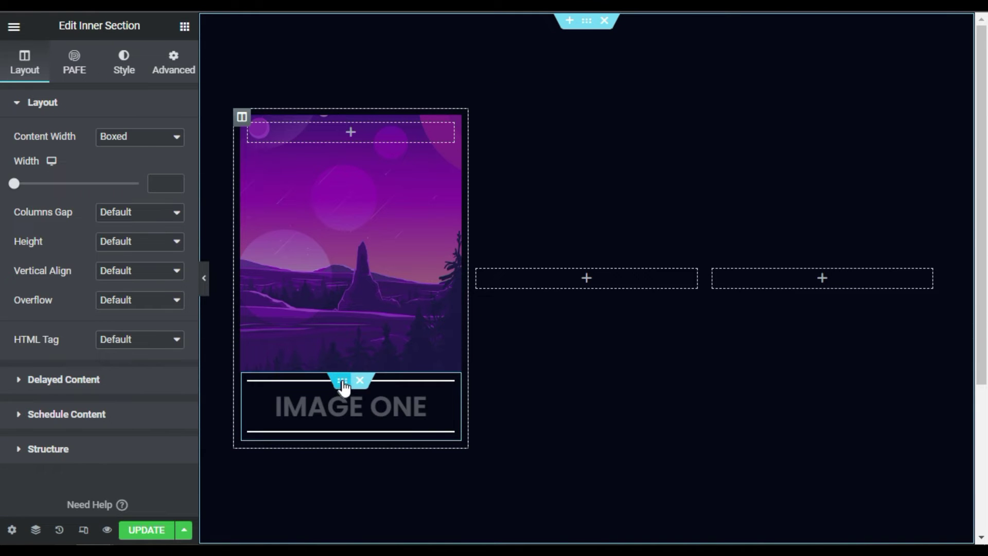
pyautogui.click(172, 69)
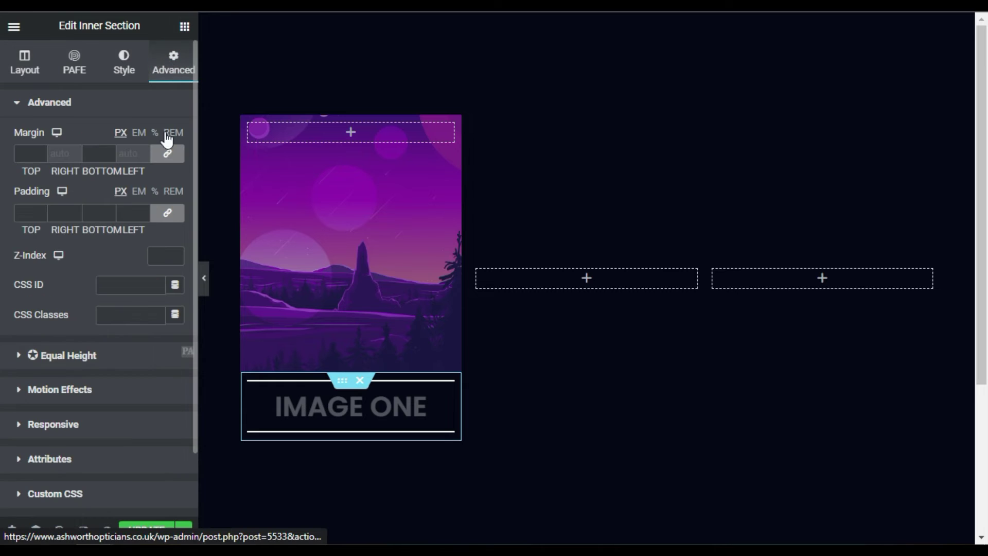
pyautogui.click(115, 309)
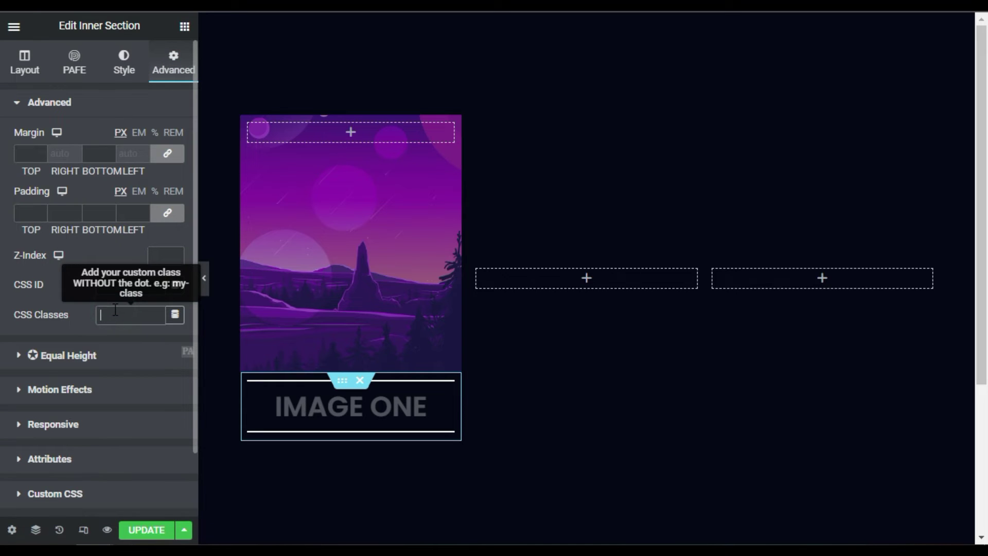
pyautogui.write('hover')
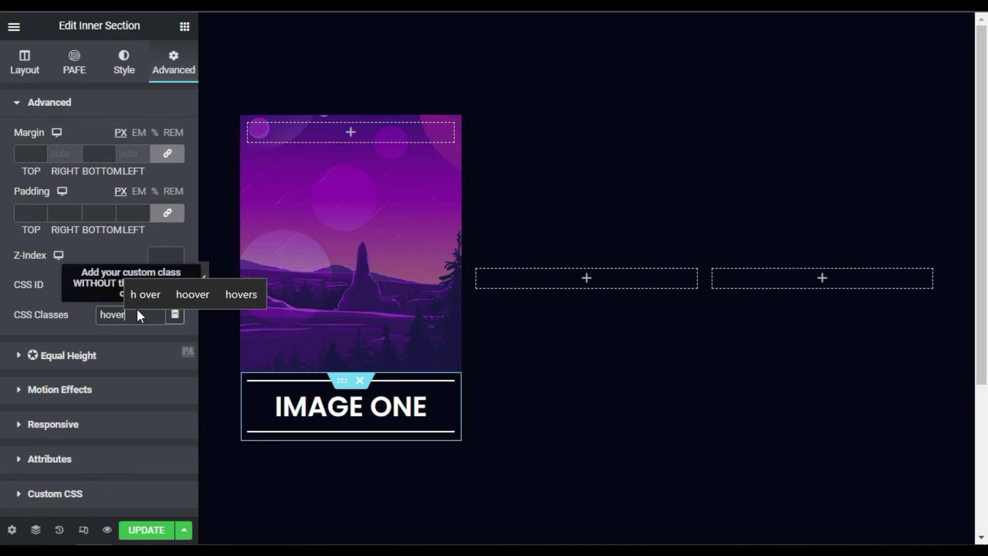
pyautogui.click(82, 291)
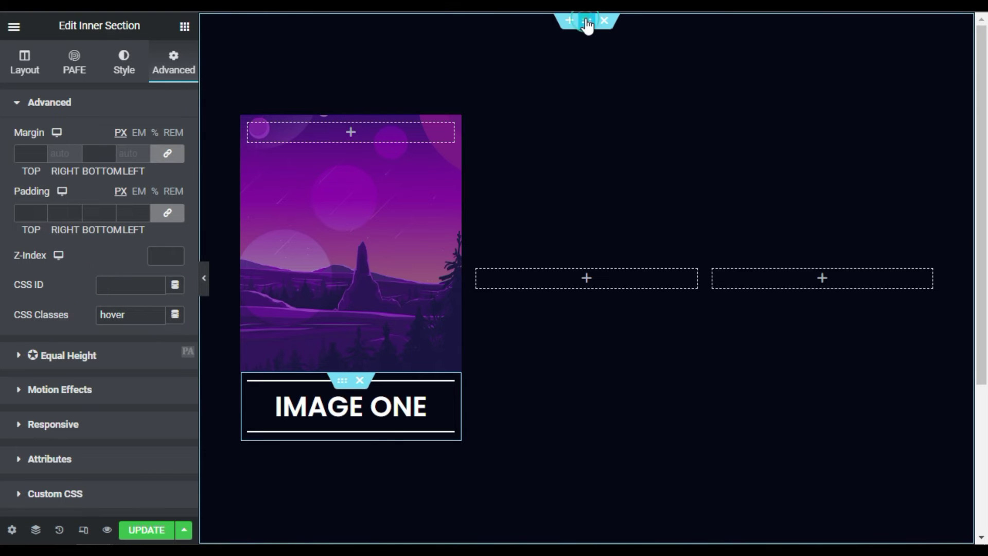
pyautogui.click(587, 25)
# Step: Paste custom CSS making .hover position: absolute with overflow: hidden on the outer section
pyautogui.click(173, 62)
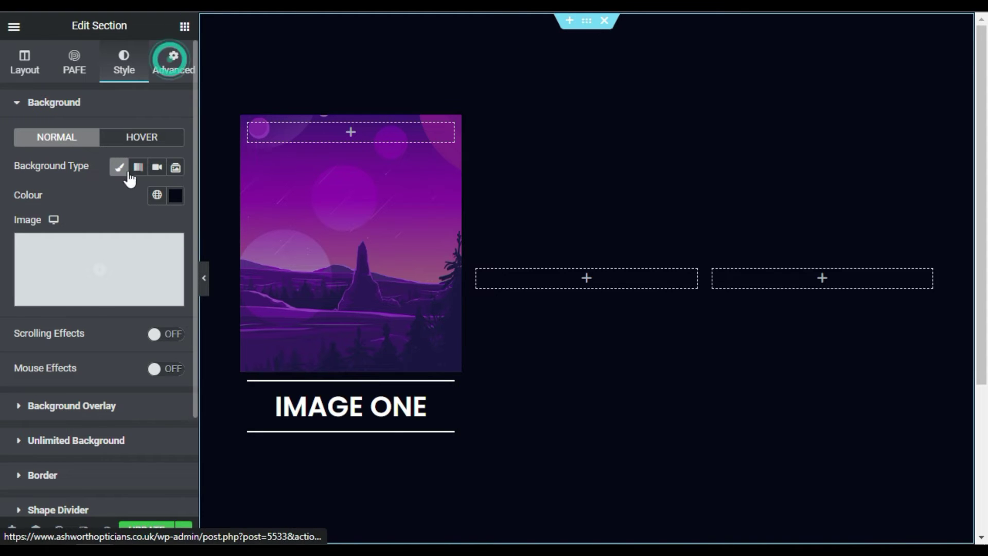
pyautogui.scroll(-2, 121, 258)
pyautogui.click(87, 421)
pyautogui.click(86, 365)
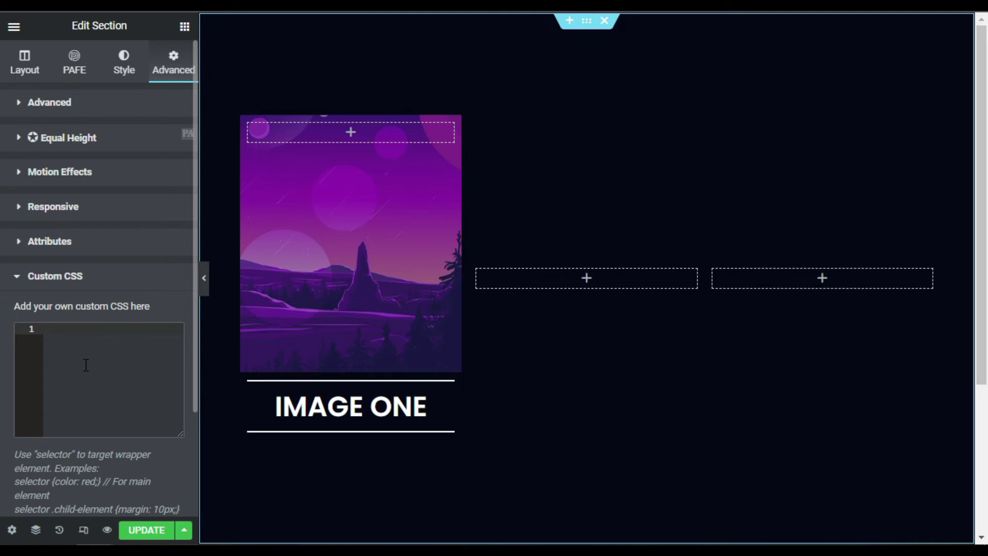
pyautogui.write('selector .hover{     position: absolute; } selector .elementor-top-column > .elementor-widget-wrap{     overflow: hidden; }')
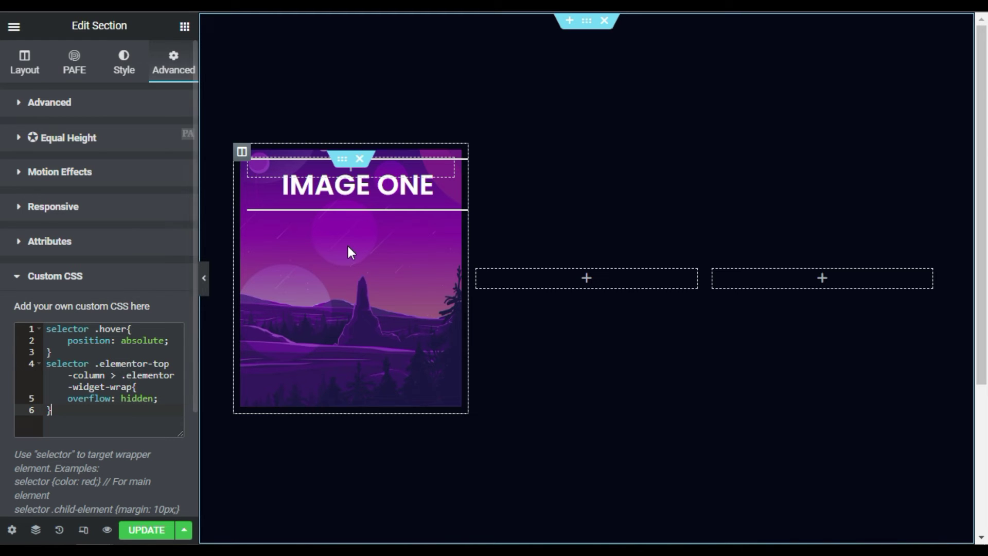
# Step: Set the image column's vertical alignment to Middle
pyautogui.click(242, 152)
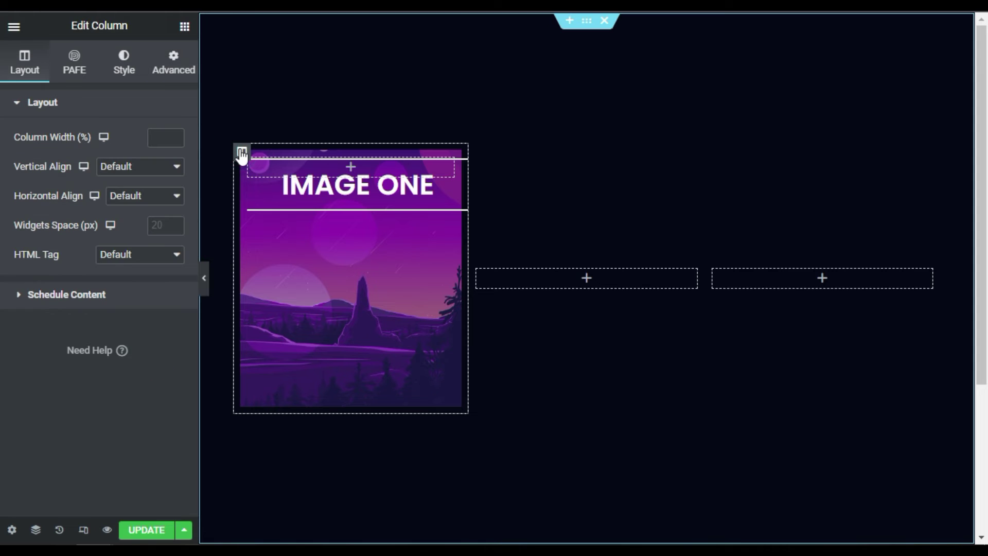
pyautogui.click(136, 166)
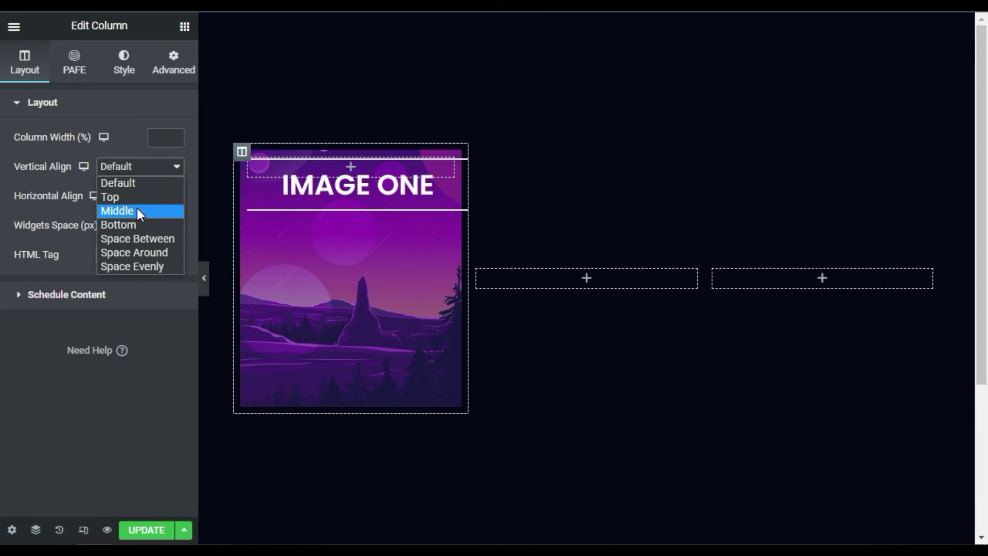
pyautogui.click(137, 209)
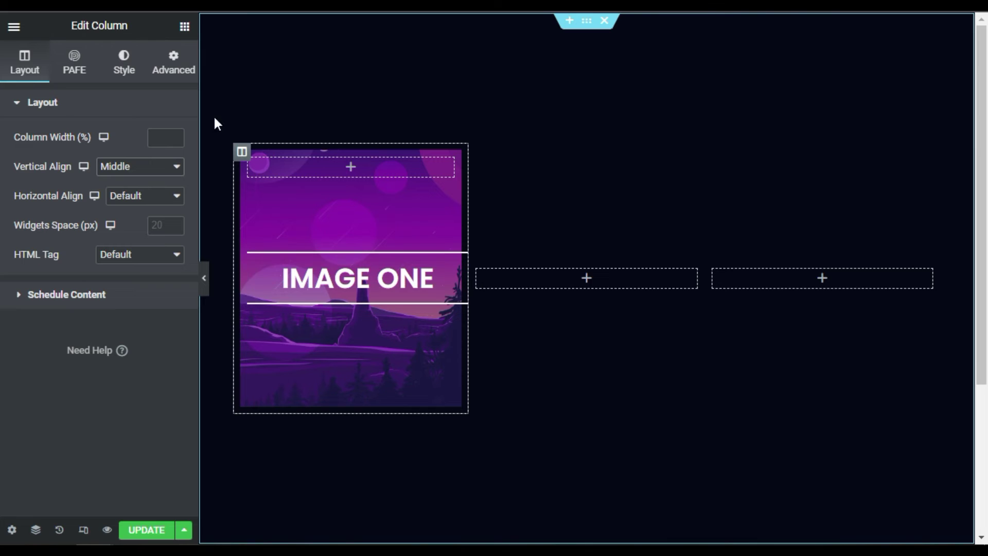
pyautogui.click(173, 71)
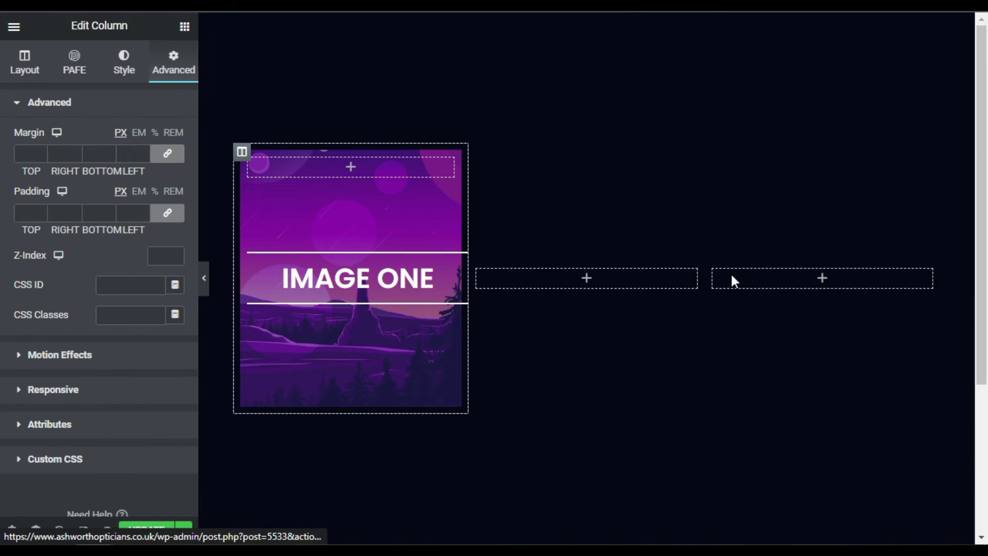
# Step: Give the first column 0 padding, 10% left and right margins, and a 25 px border radius
pyautogui.click(174, 216)
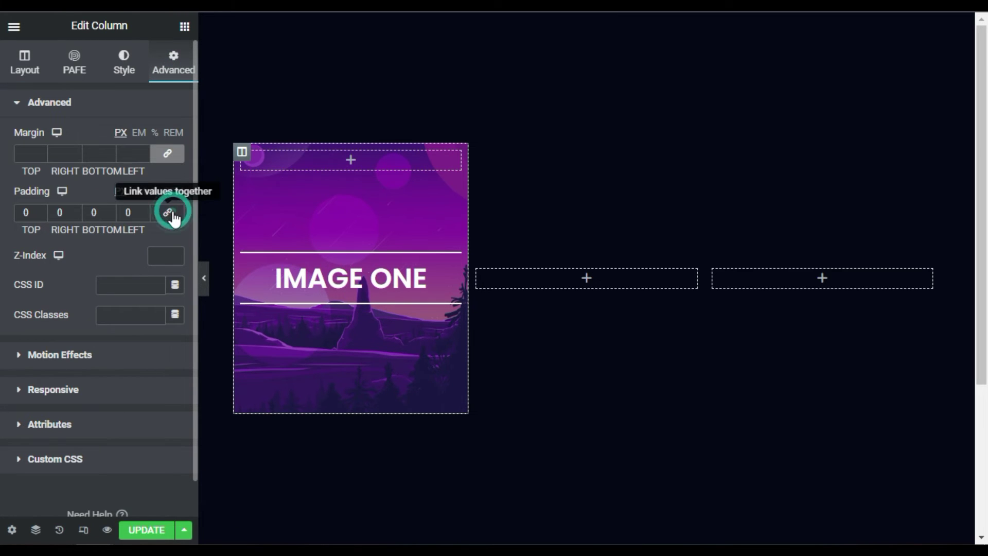
pyautogui.click(168, 153)
pyautogui.click(129, 153)
pyautogui.click(155, 132)
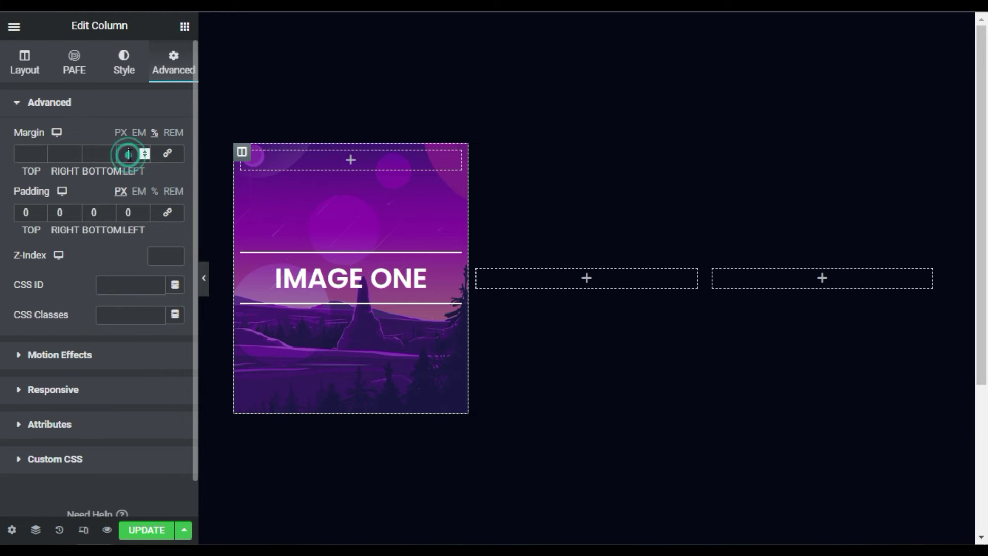
pyautogui.write('10')
pyautogui.click(61, 153)
pyautogui.write('10')
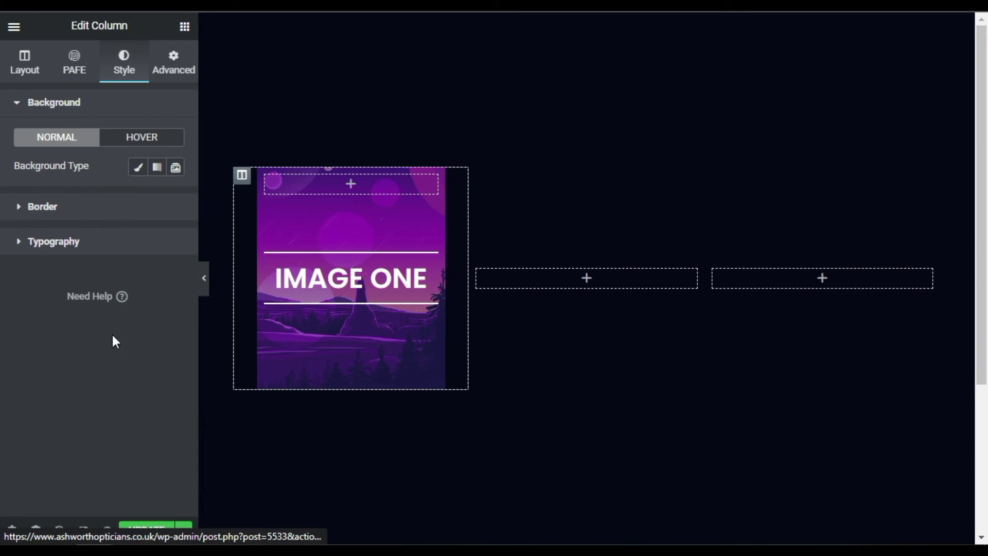
pyautogui.click(84, 206)
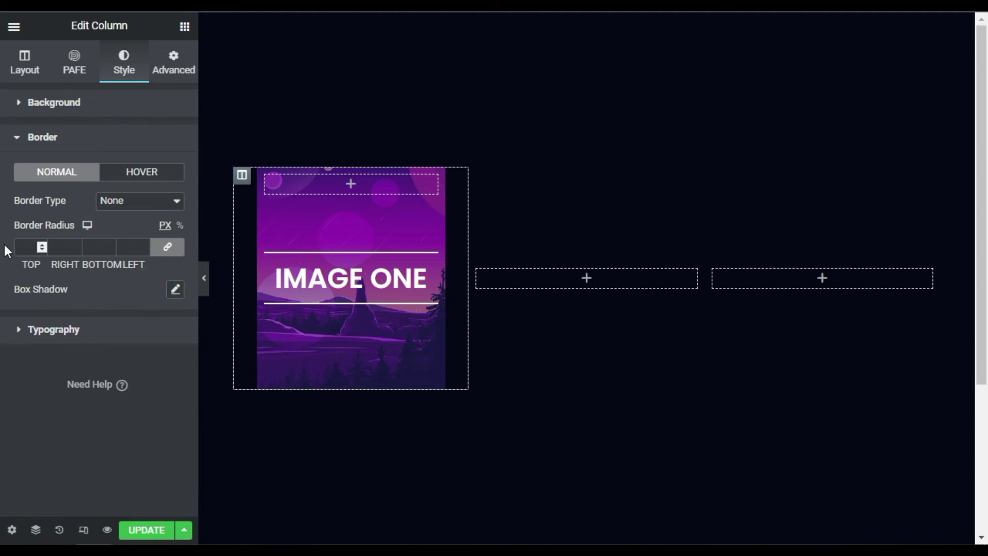
pyautogui.click(31, 245)
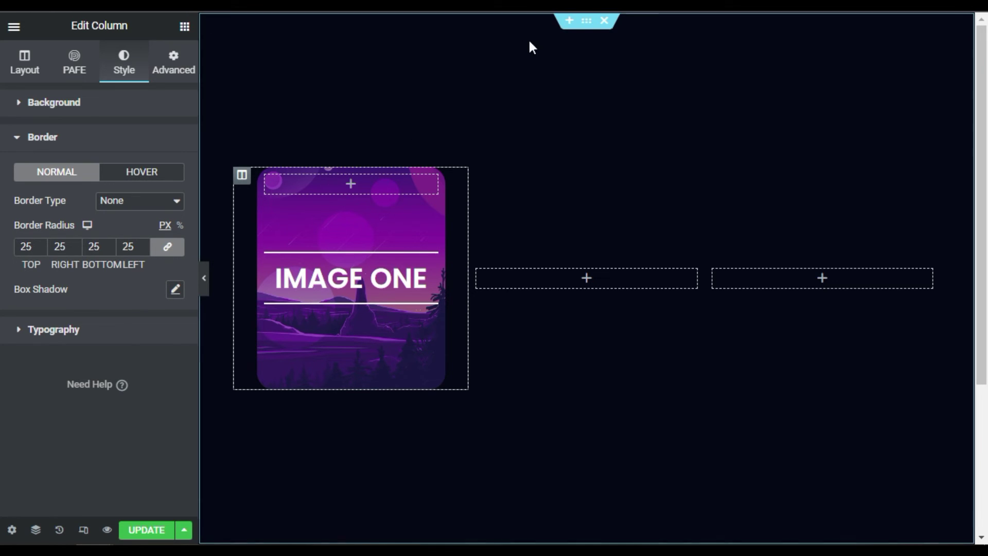
# Step: Paste the -45° hover rotation, 0.5s ease-in-out transition and divider-stretch rules into the section's custom CSS
pyautogui.click(589, 23)
pyautogui.scroll(-1, 115, 311)
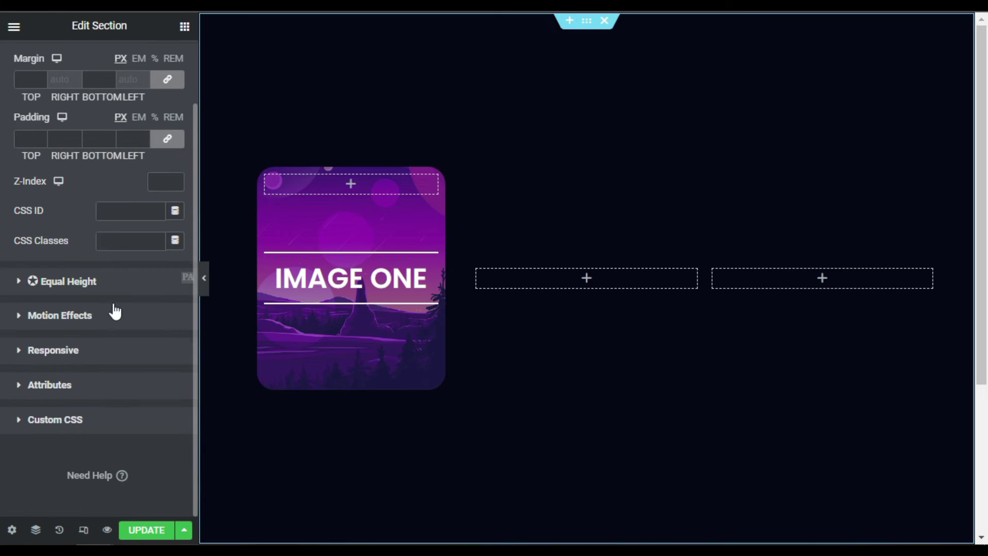
pyautogui.click(110, 419)
pyautogui.click(69, 292)
pyautogui.hotkey('ctrl', 'v')
pyautogui.scroll(-3, 93, 295)
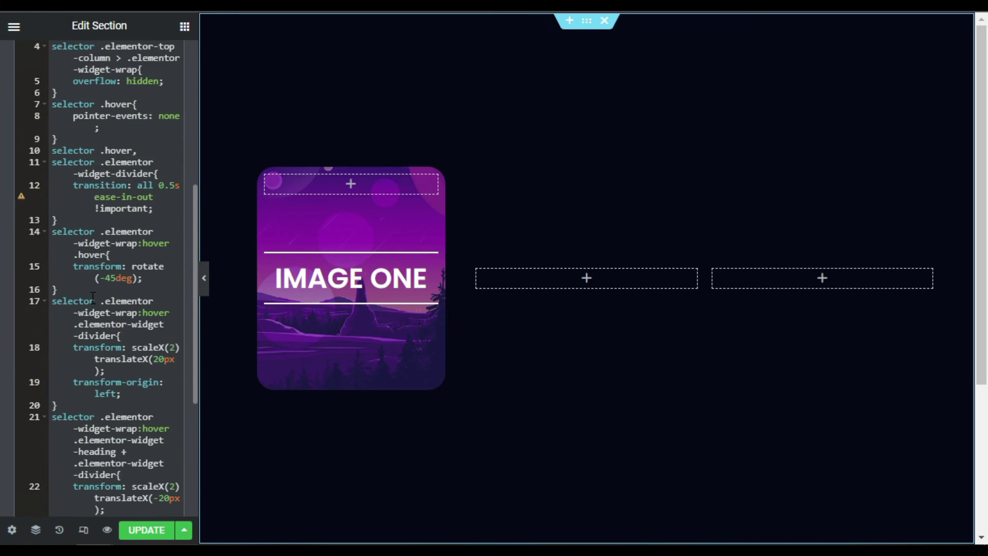
pyautogui.scroll(-2, 97, 439)
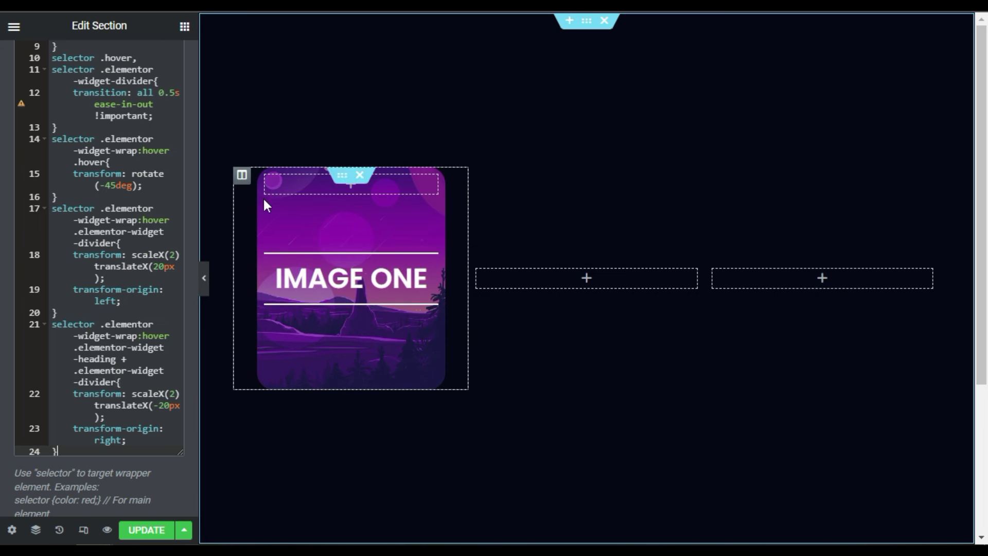
# Step: Duplicate the IMAGE ONE card column twice to make three cards
pyautogui.rightClick(242, 178)
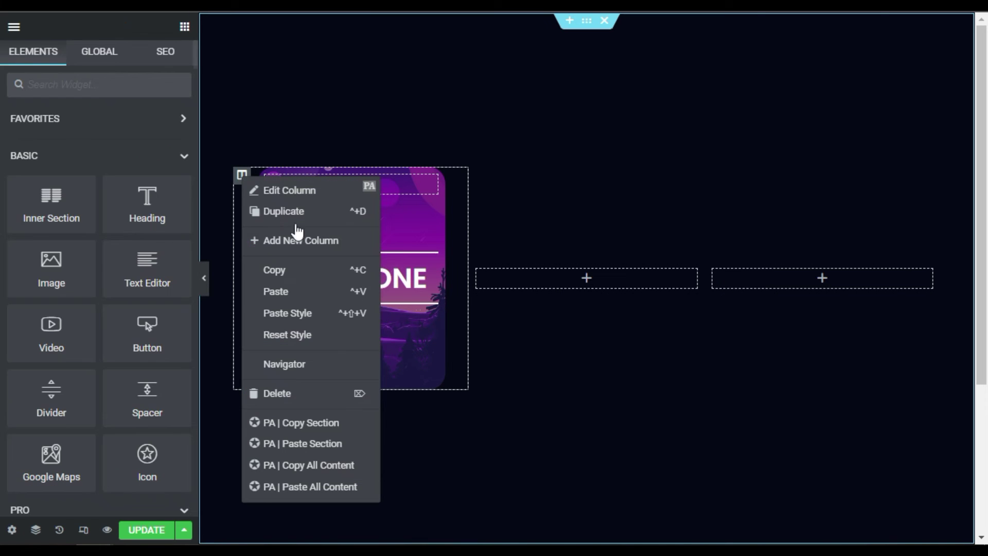
pyautogui.click(273, 211)
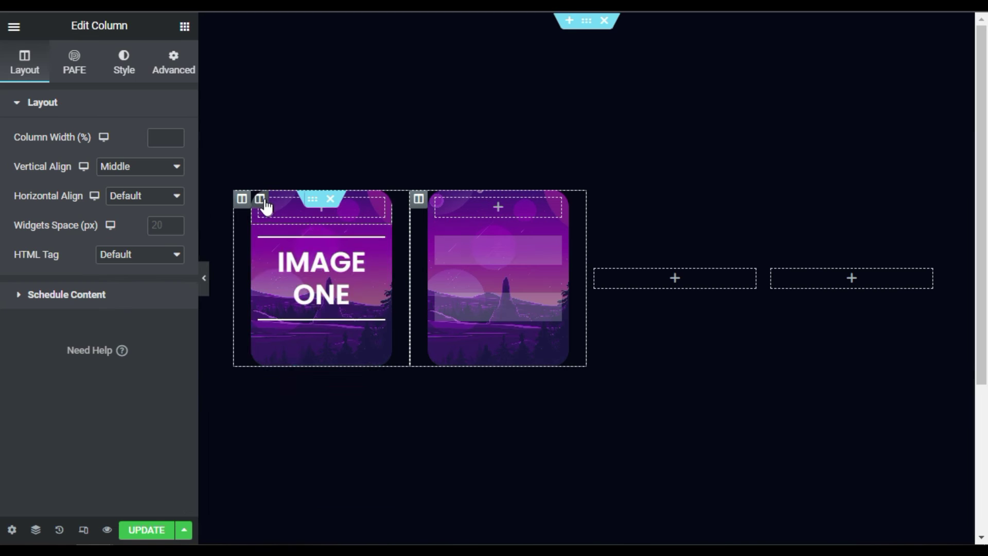
pyautogui.rightClick(419, 203)
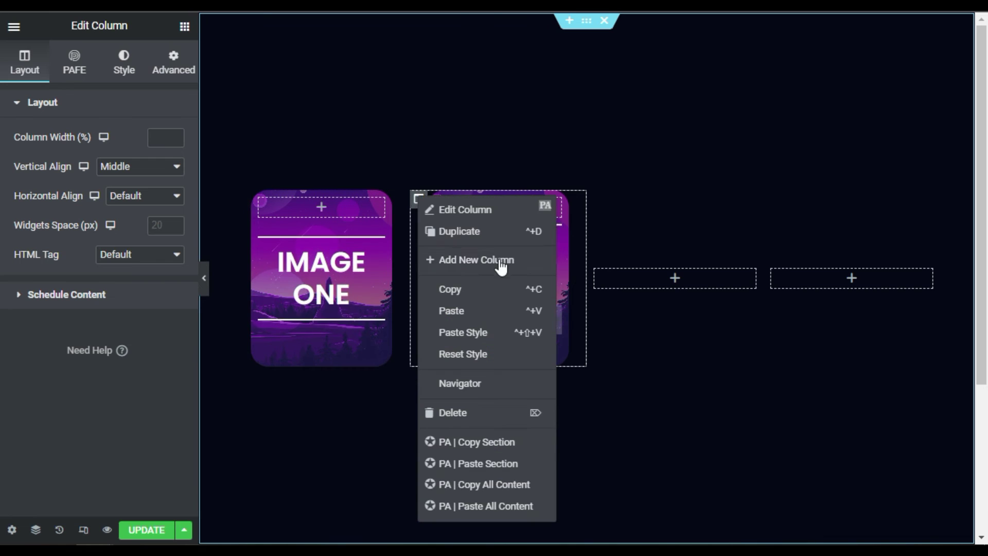
pyautogui.click(487, 238)
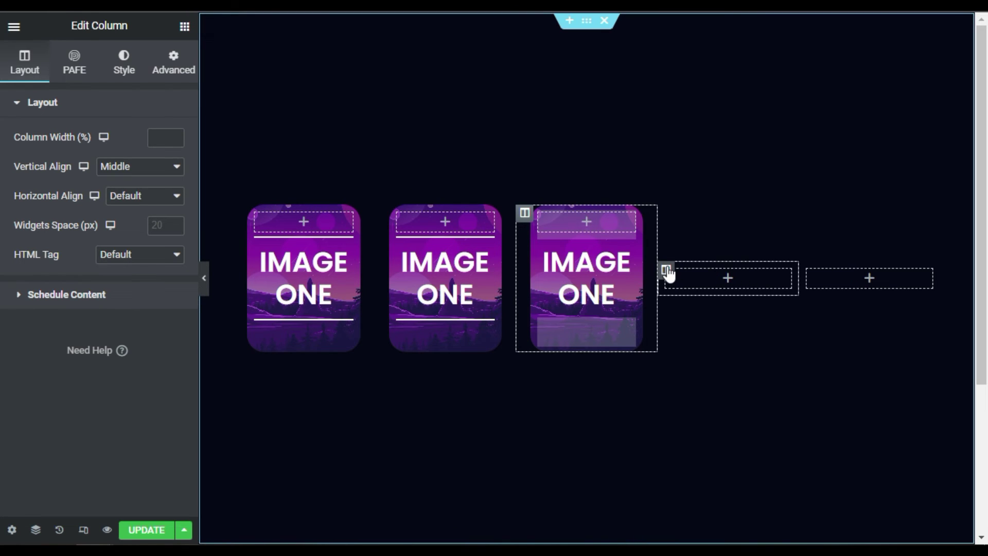
# Step: Delete the two leftover empty columns from the section
pyautogui.rightClick(667, 270)
pyautogui.click(718, 442)
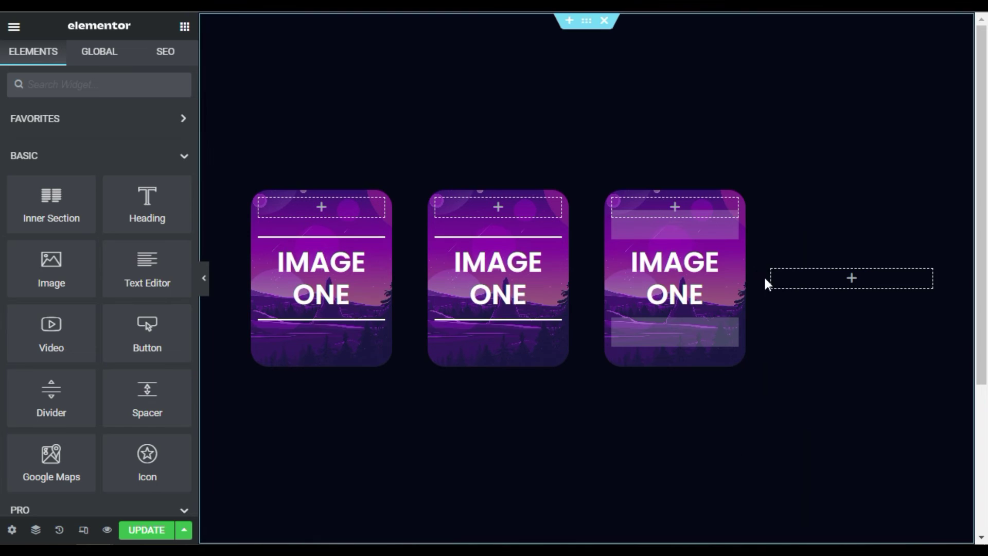
pyautogui.rightClick(774, 277)
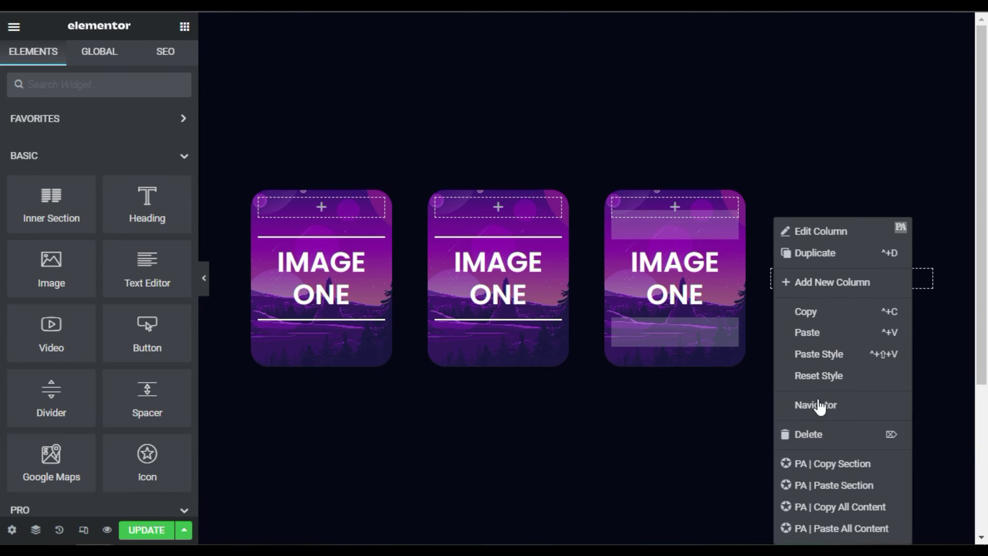
pyautogui.click(834, 435)
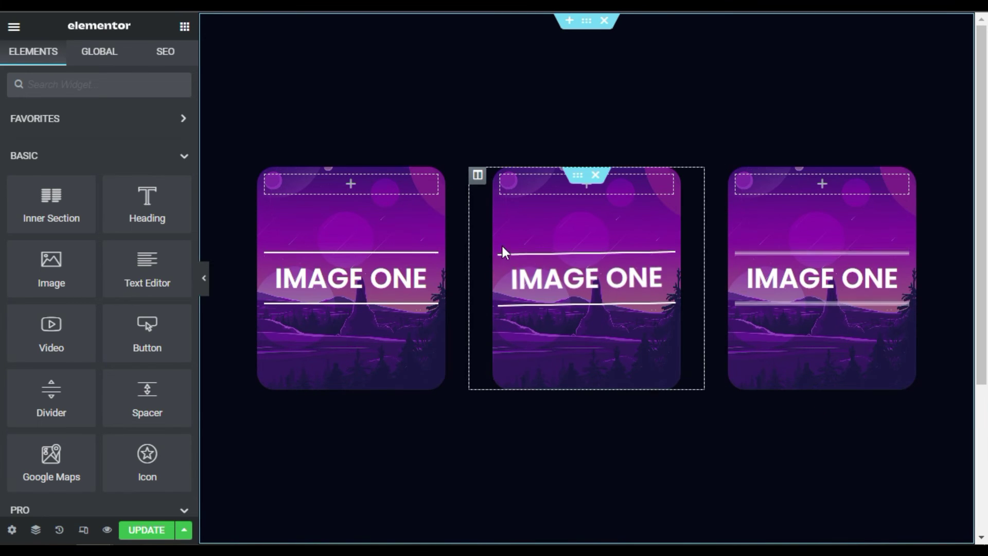
# Step: Set the middle card's inner section background to the space-box2 image
pyautogui.click(578, 180)
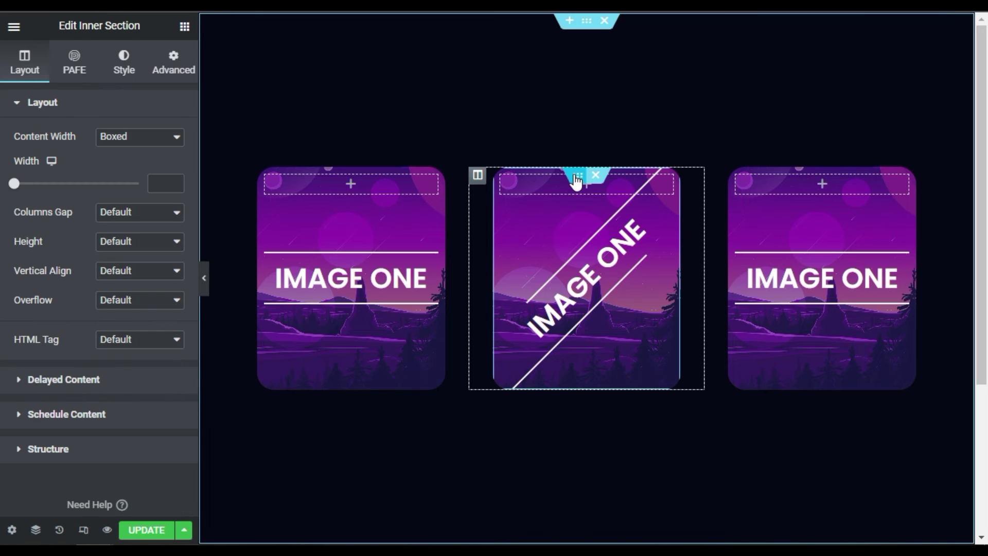
pyautogui.click(122, 64)
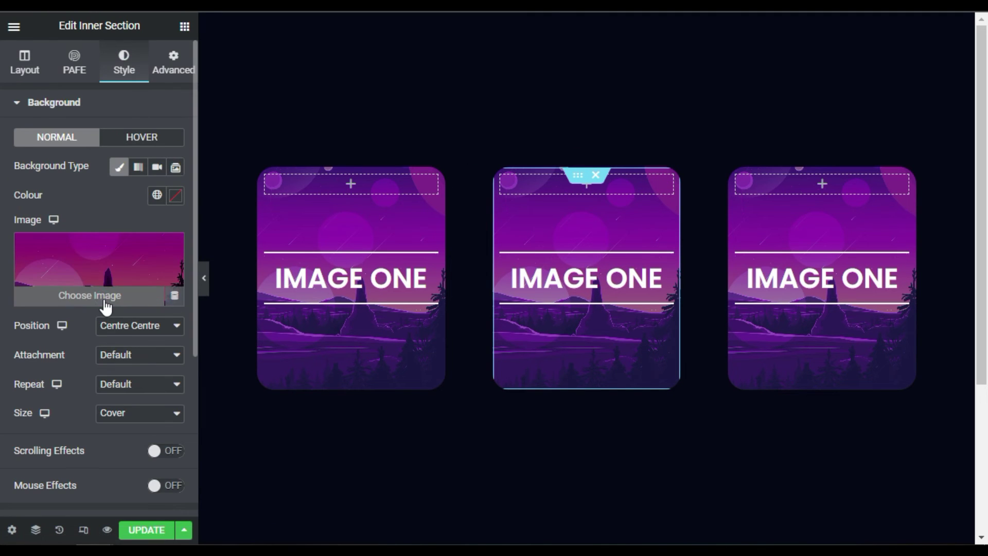
pyautogui.click(105, 303)
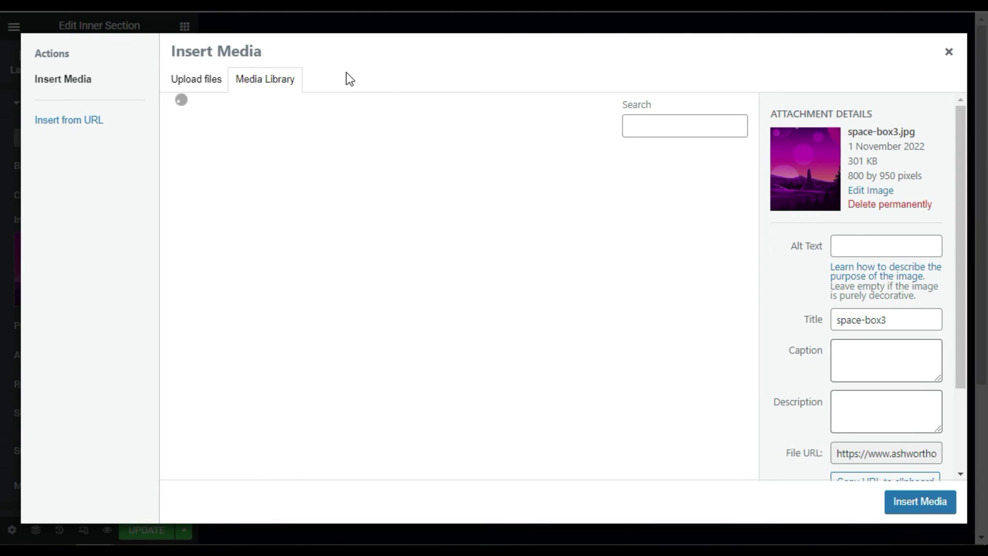
pyautogui.click(291, 175)
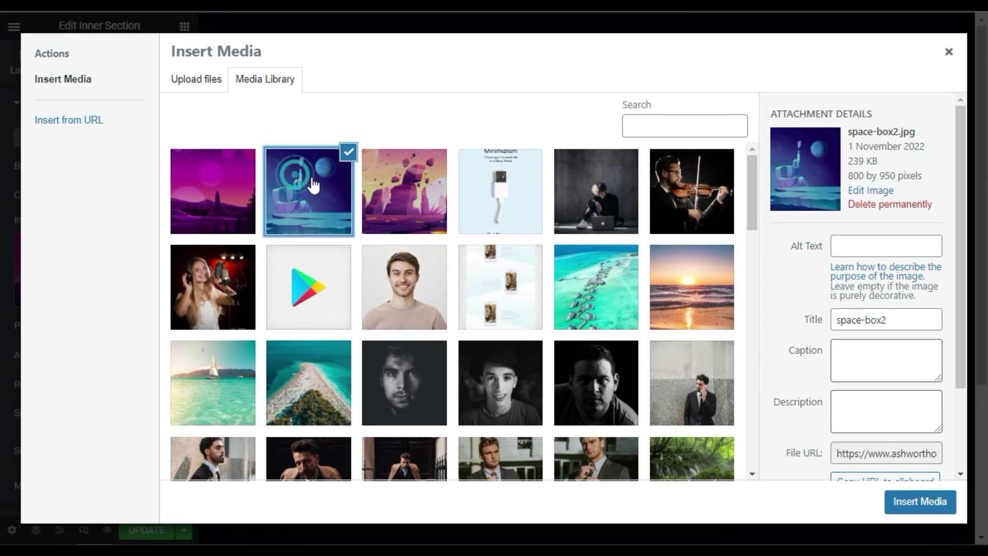
pyautogui.click(920, 502)
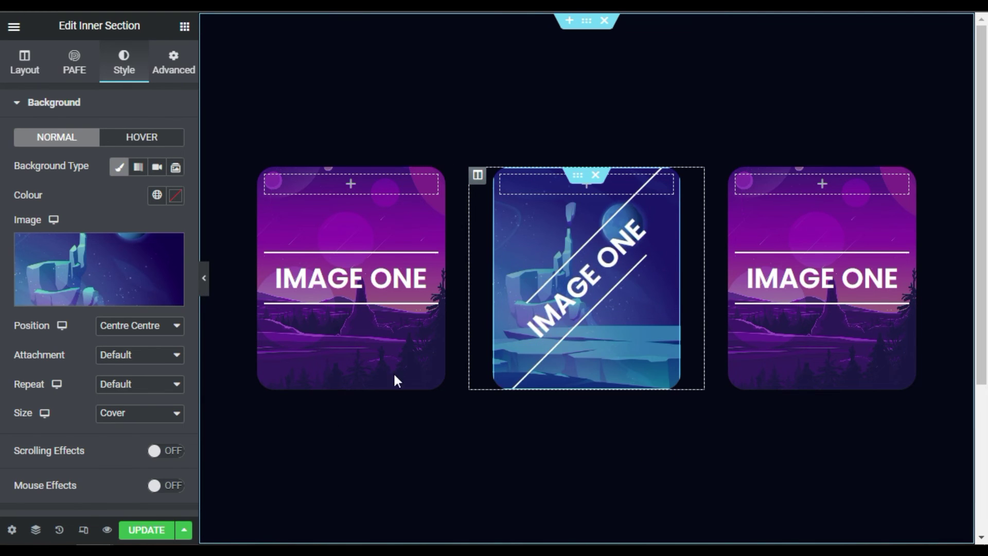
# Step: Change the middle card's heading from IMAGE ONE to IMAGE TWO through the Navigator
pyautogui.click(36, 527)
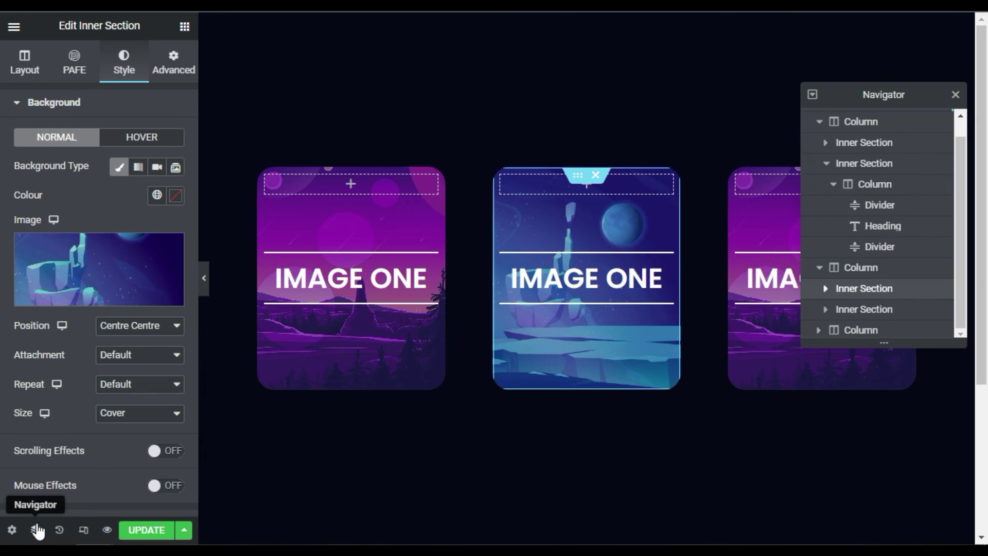
pyautogui.click(826, 309)
pyautogui.scroll(-1, 838, 304)
pyautogui.click(833, 309)
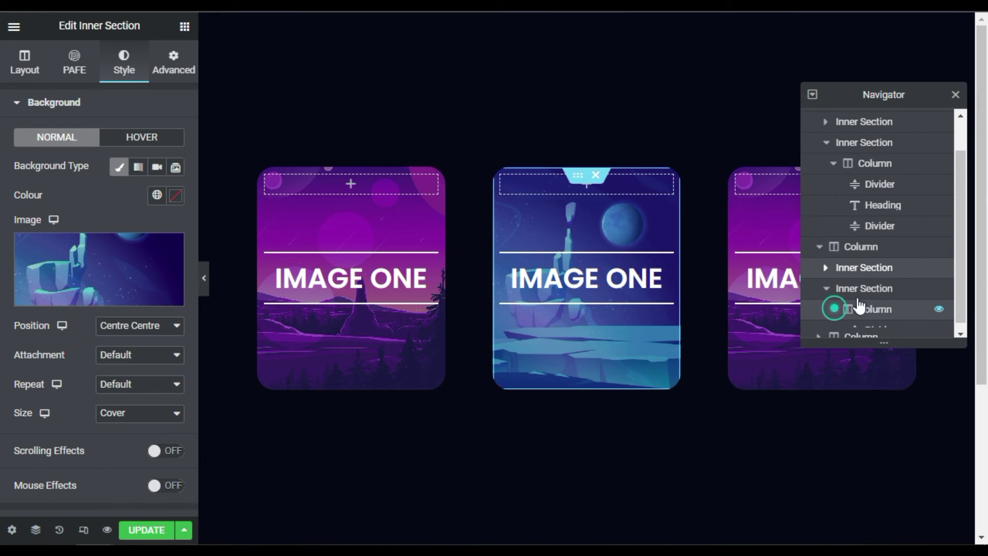
pyautogui.scroll(-2, 875, 290)
pyautogui.click(877, 289)
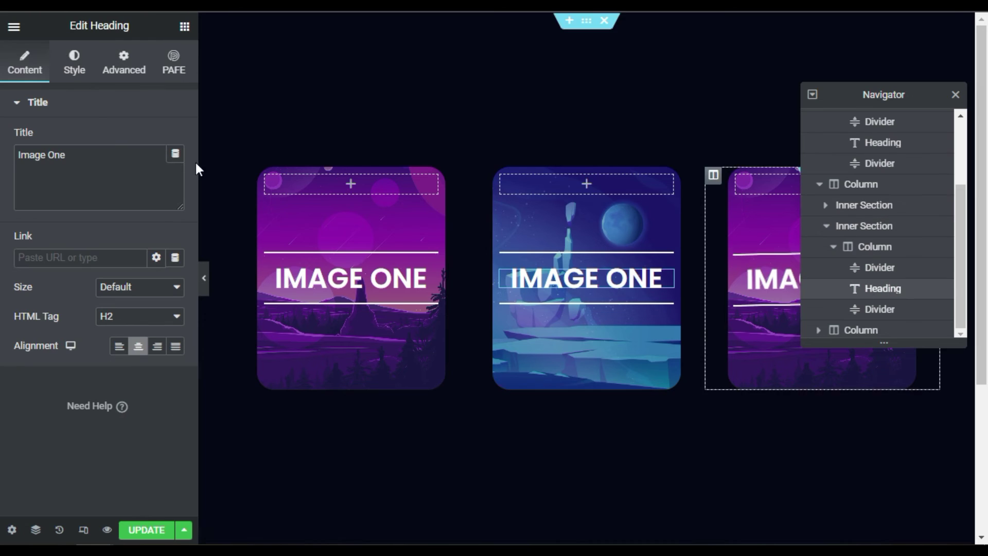
pyautogui.doubleClick(51, 155)
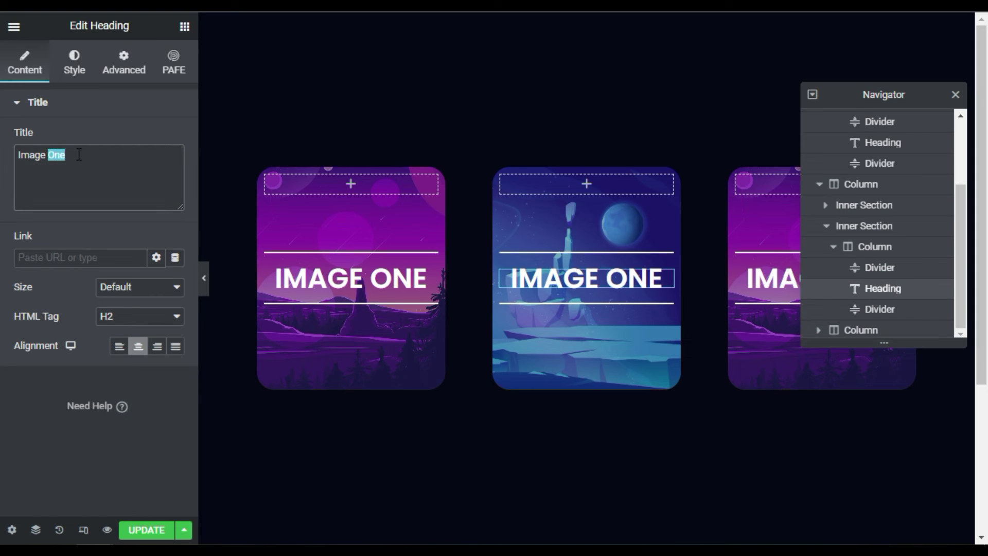
pyautogui.write('Twi')
pyautogui.press('BackSpace')
pyautogui.write('o')
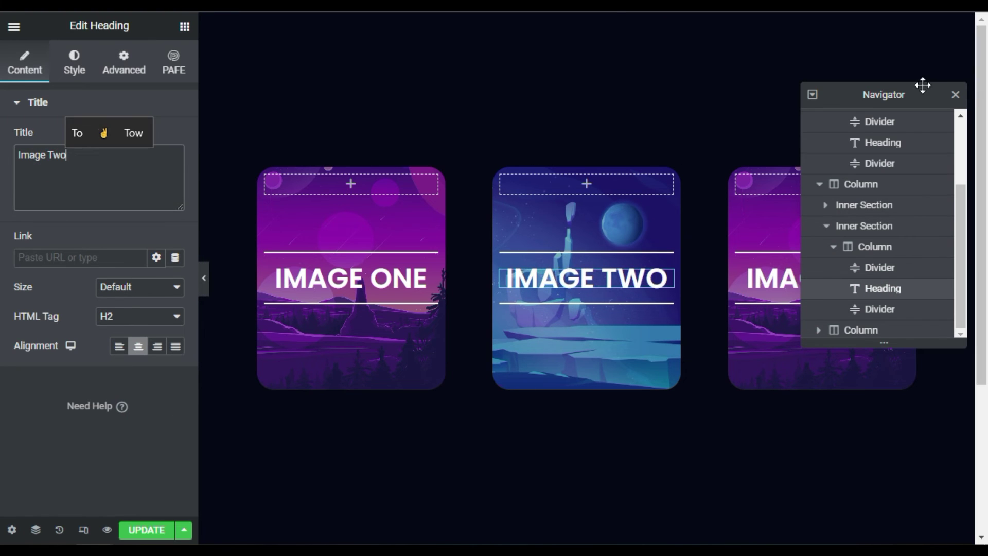
pyautogui.click(956, 95)
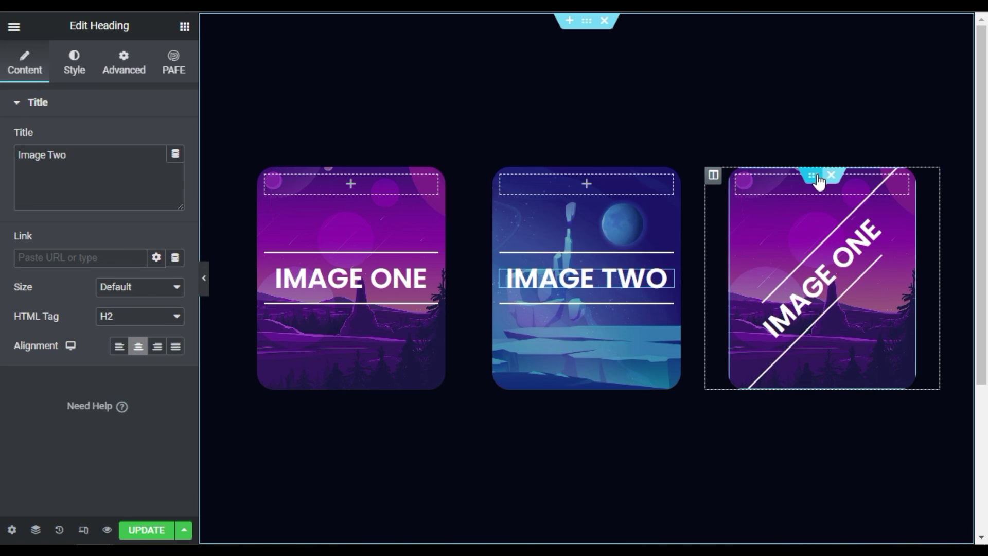
pyautogui.click(817, 179)
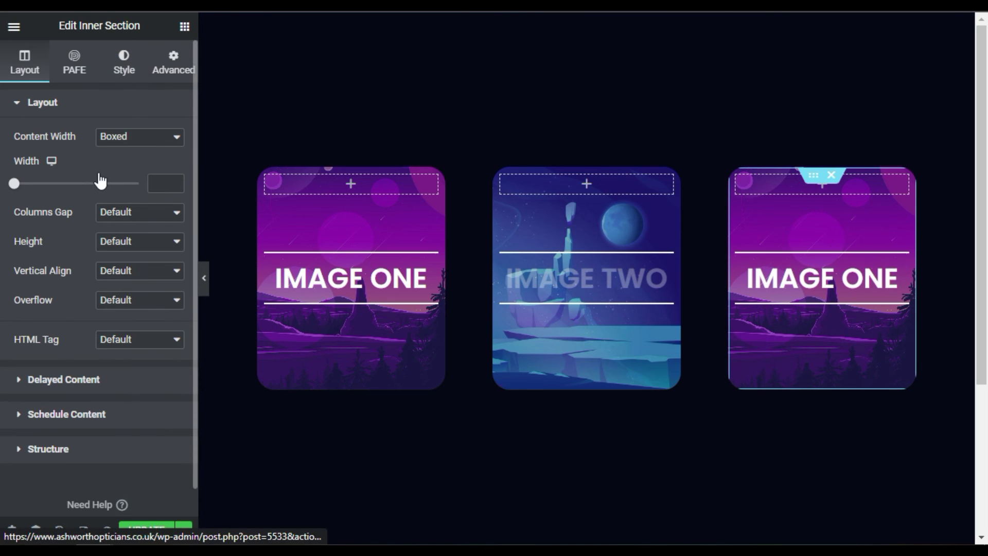
# Step: Set the third card's background to the space-box1 image
pyautogui.click(116, 70)
pyautogui.click(106, 293)
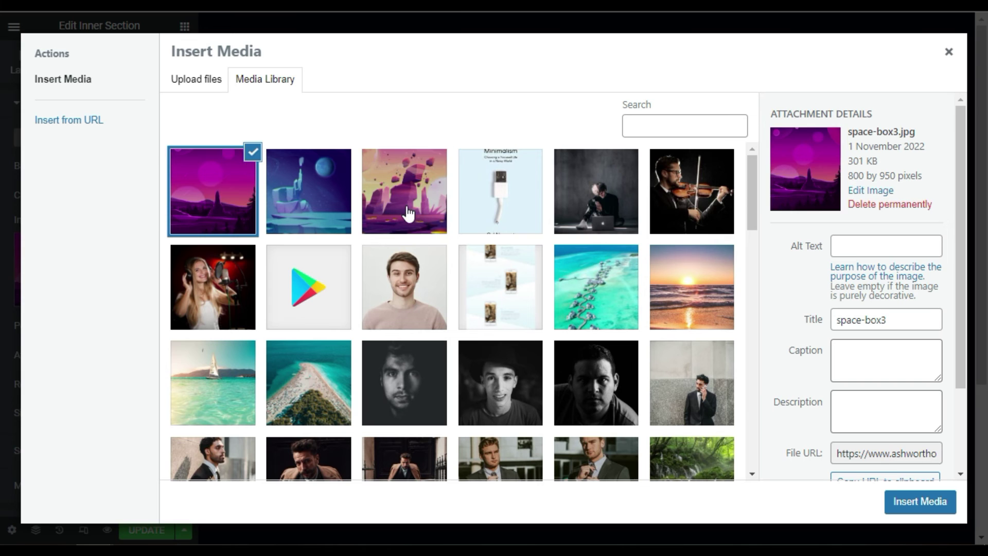
pyautogui.click(408, 213)
pyautogui.click(923, 504)
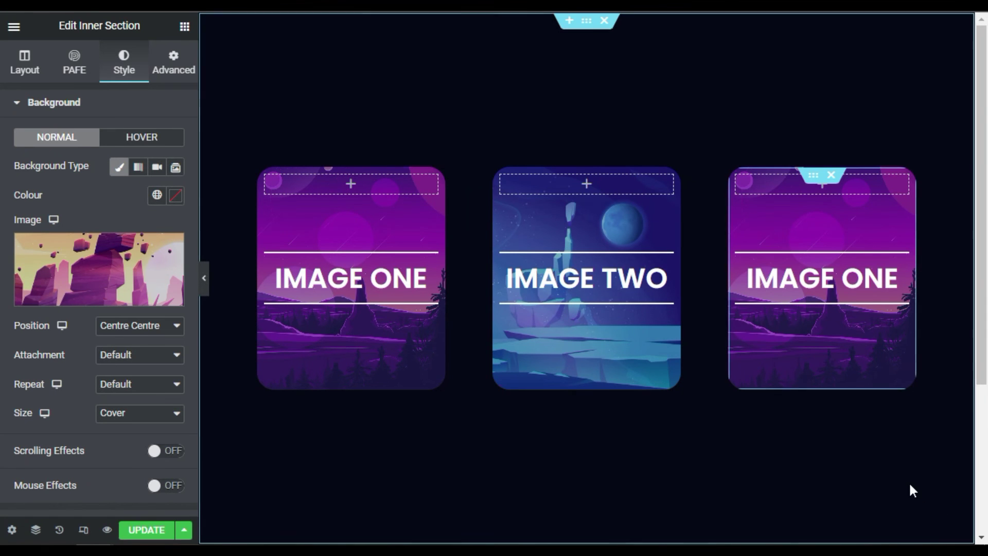
# Step: Rename the third card's heading to IMAGE THREE via the Navigator, then hide the editor panel
pyautogui.click(35, 530)
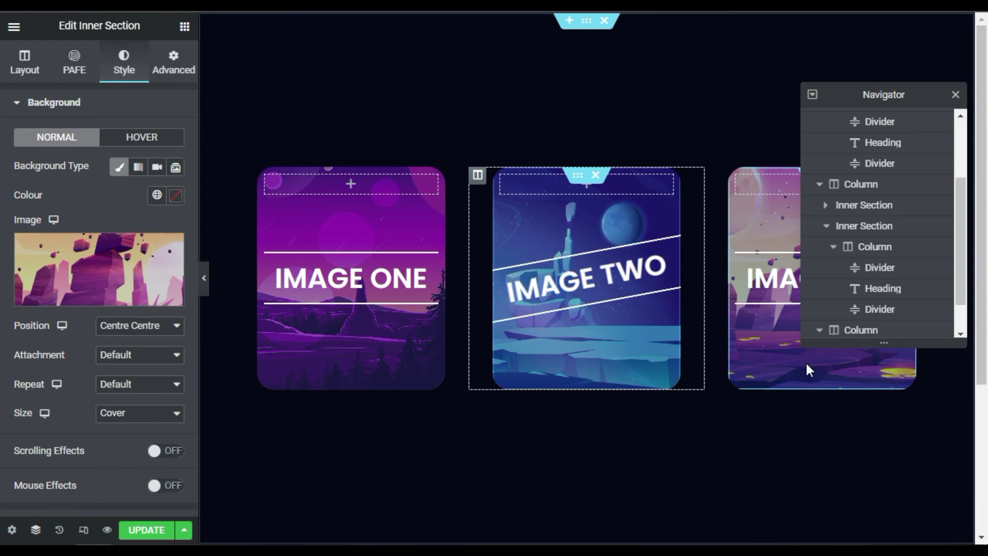
pyautogui.click(826, 308)
pyautogui.scroll(-1, 829, 315)
pyautogui.click(834, 309)
pyautogui.scroll(-2, 829, 316)
pyautogui.click(826, 312)
pyautogui.click(834, 327)
pyautogui.scroll(-3, 875, 319)
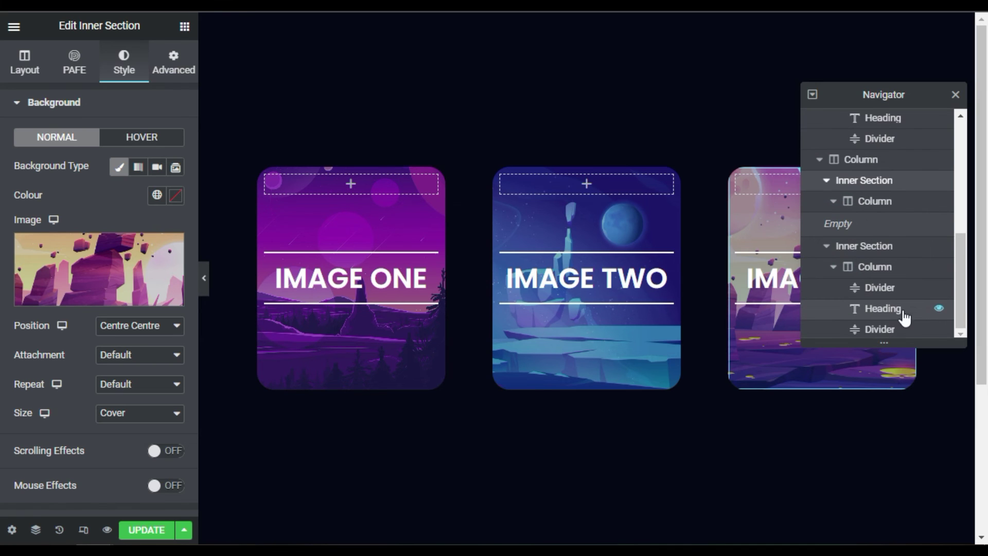
pyautogui.click(881, 310)
pyautogui.moveTo(68, 156); pyautogui.dragTo(50, 156)
pyautogui.write('Three')
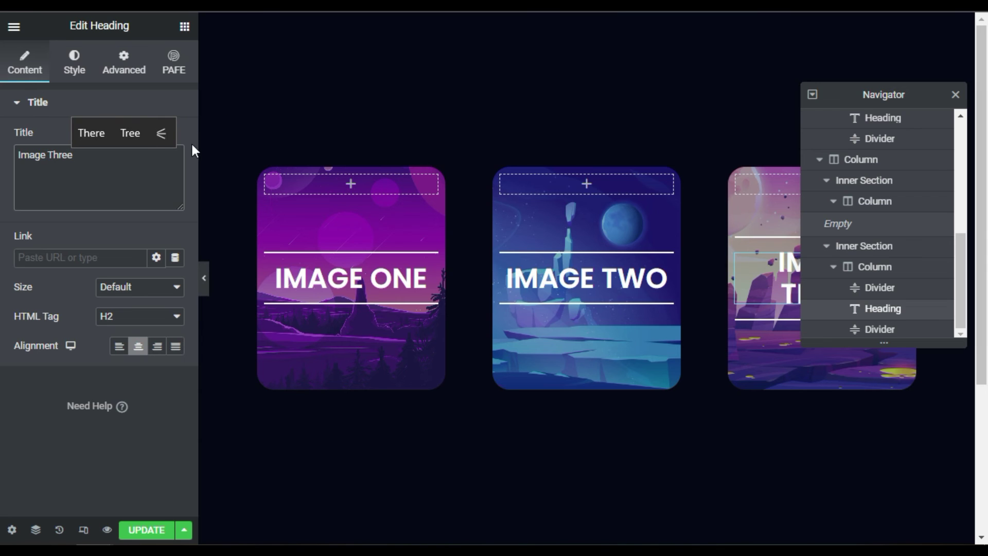
pyautogui.click(205, 288)
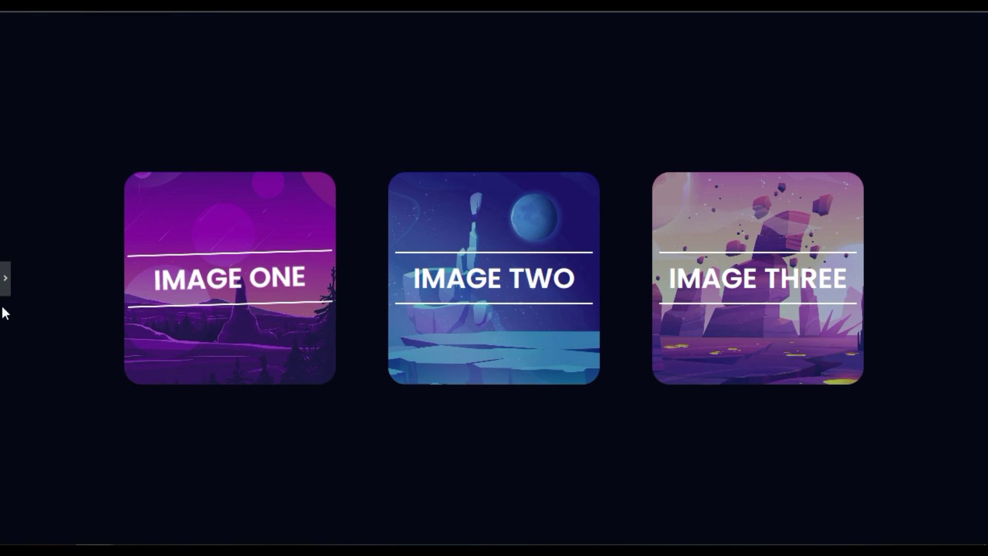